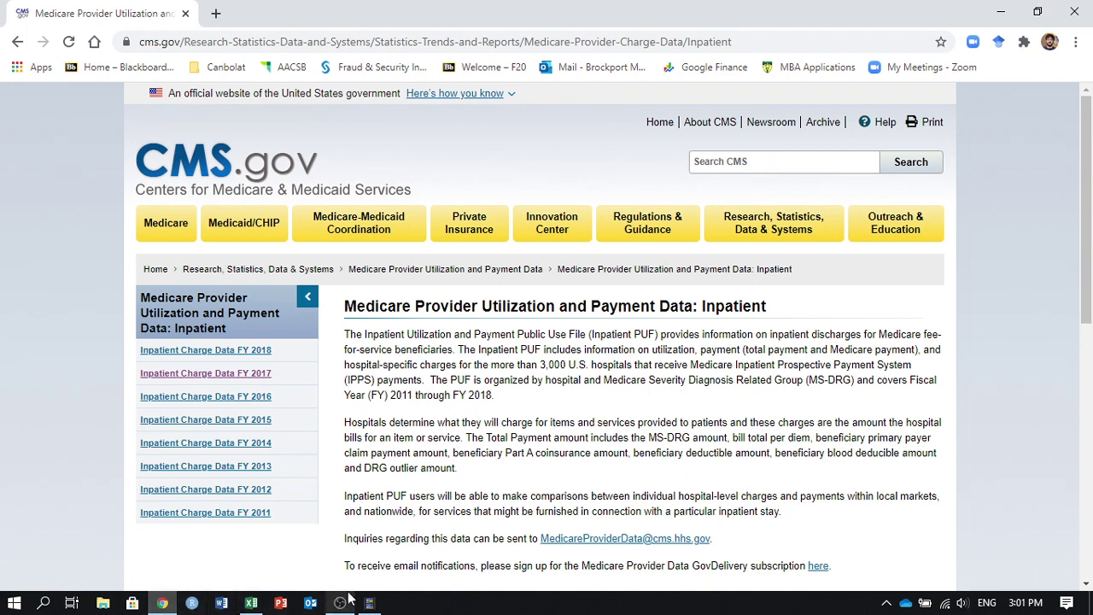
# Minimize Chrome and open Downloads > 2017 Data in File Explorer
pyautogui.click(1004, 13)
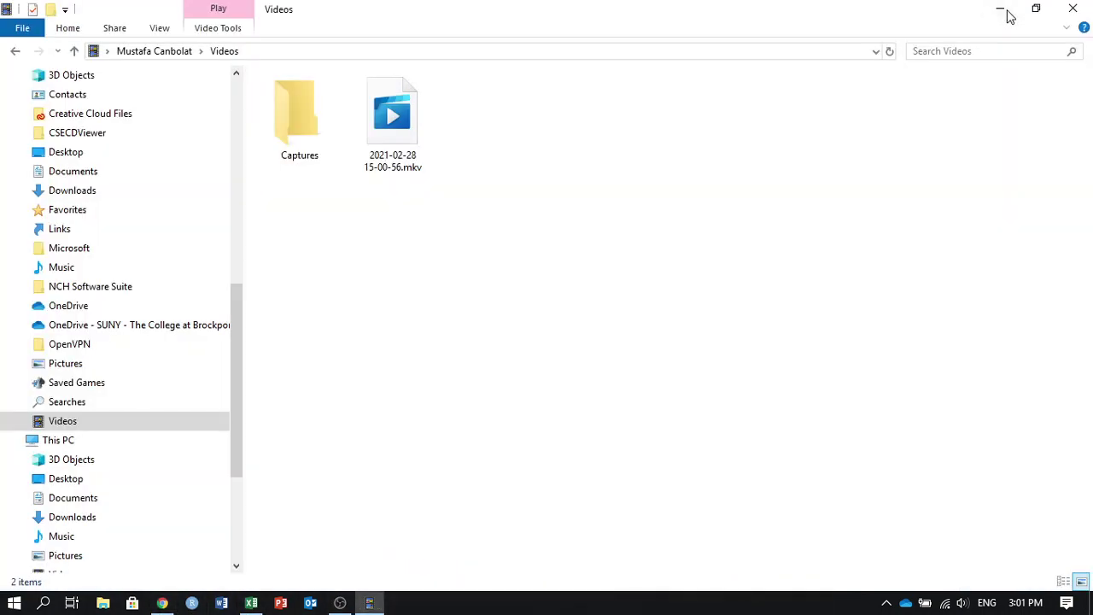
pyautogui.click(83, 190)
pyautogui.doubleClick(341, 102)
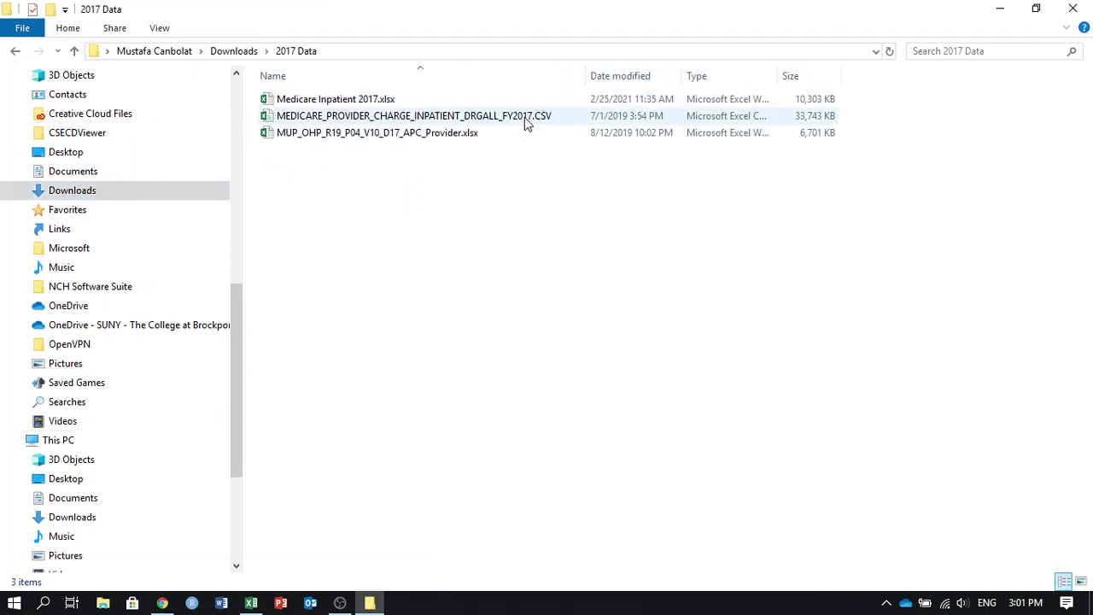
# Bring the FY2017 CSV forward, inspect its DRG and Provider Id cells, and AutoFit column I (Total Discharges)
pyautogui.click(255, 603)
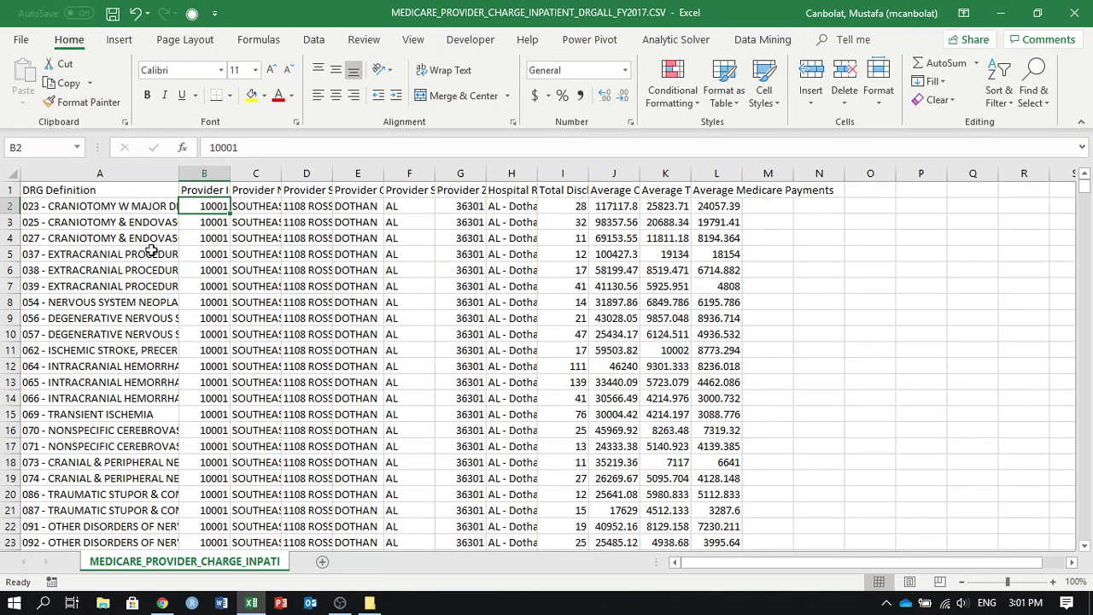
pyautogui.click(94, 207)
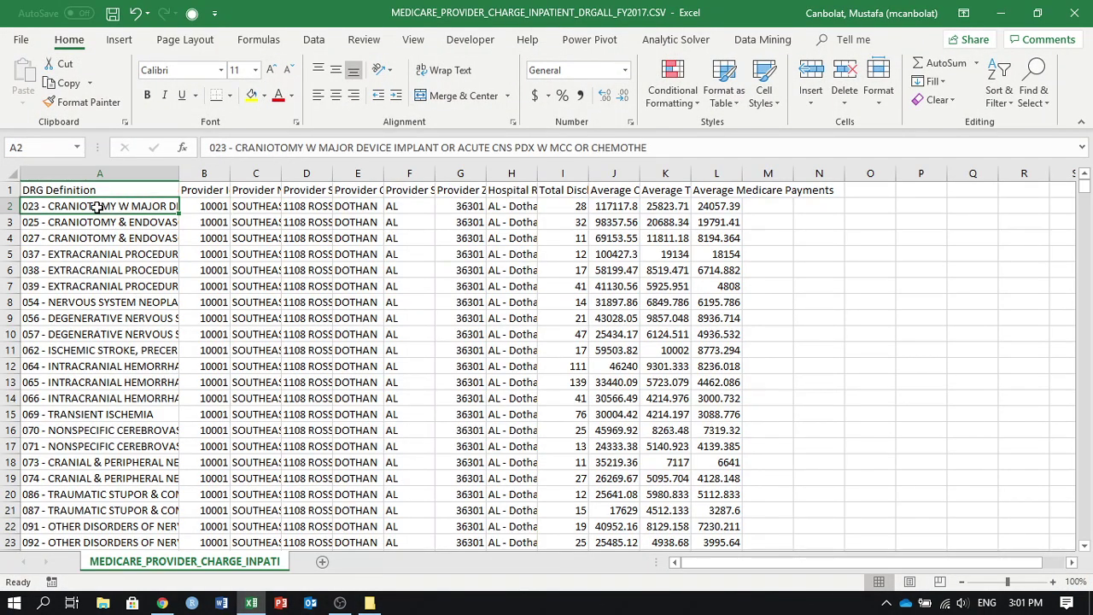
pyautogui.click(206, 202)
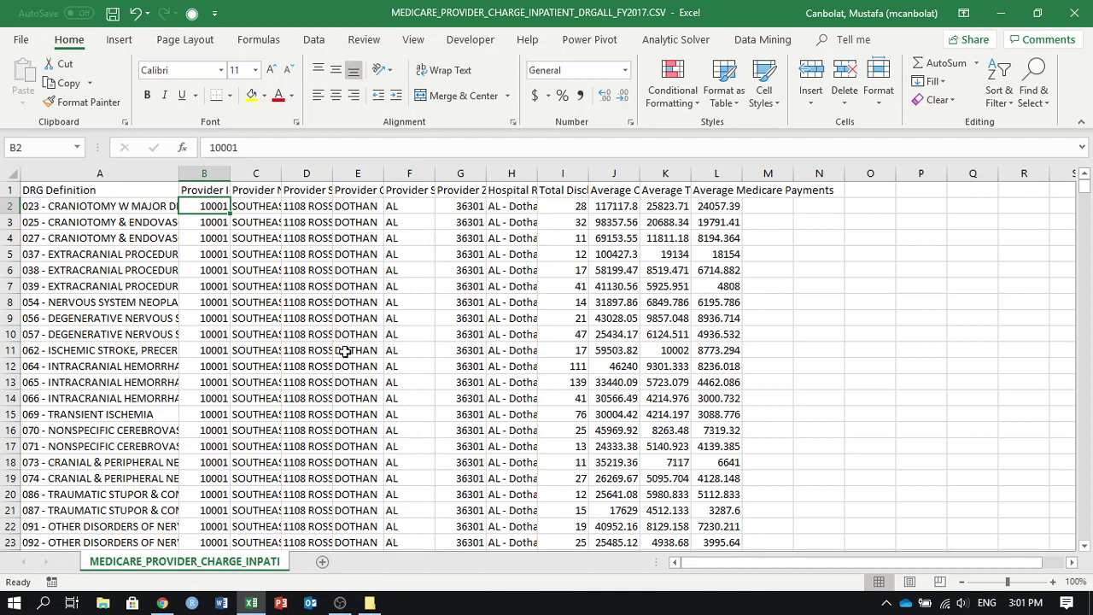
pyautogui.doubleClick(589, 174)
pyautogui.click(597, 205)
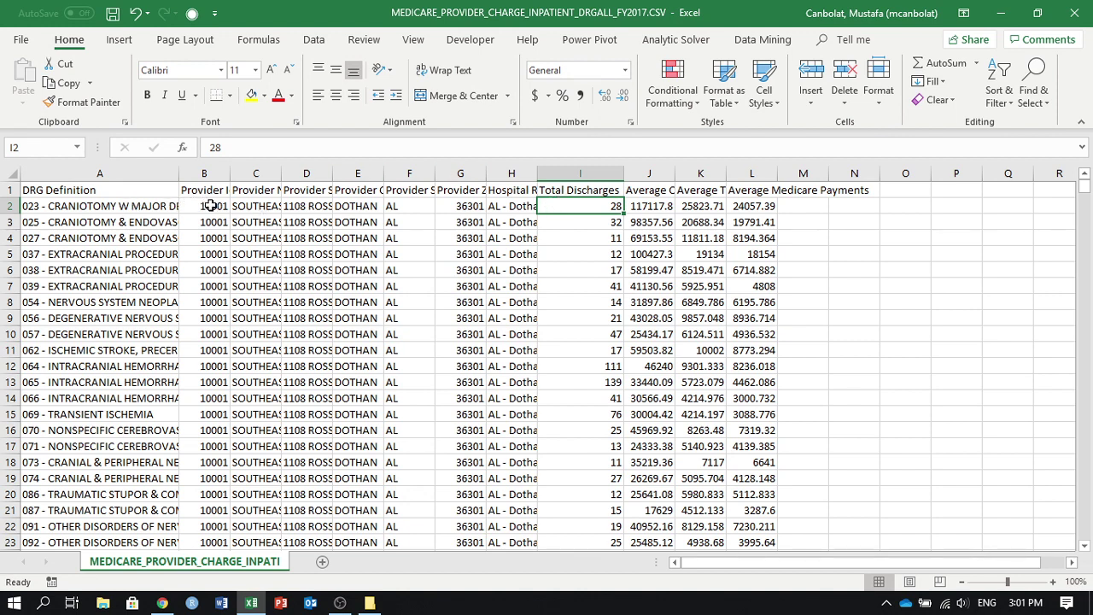
# AutoFit columns J, K and L for Average Covered Charges, Total Payments and Medicare Payments
pyautogui.click(657, 201)
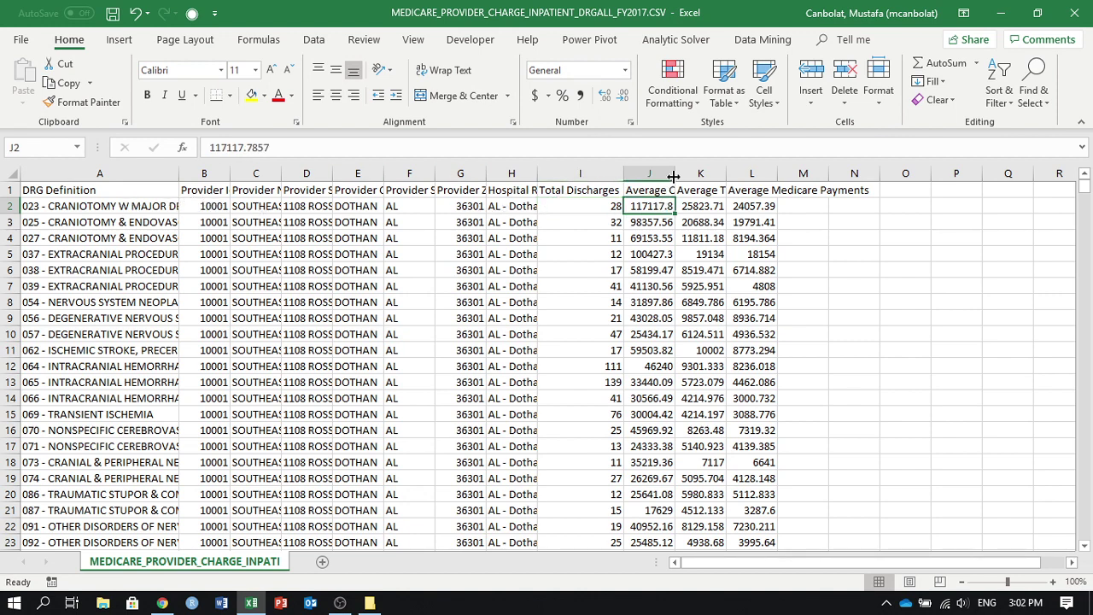
pyautogui.doubleClick(675, 173)
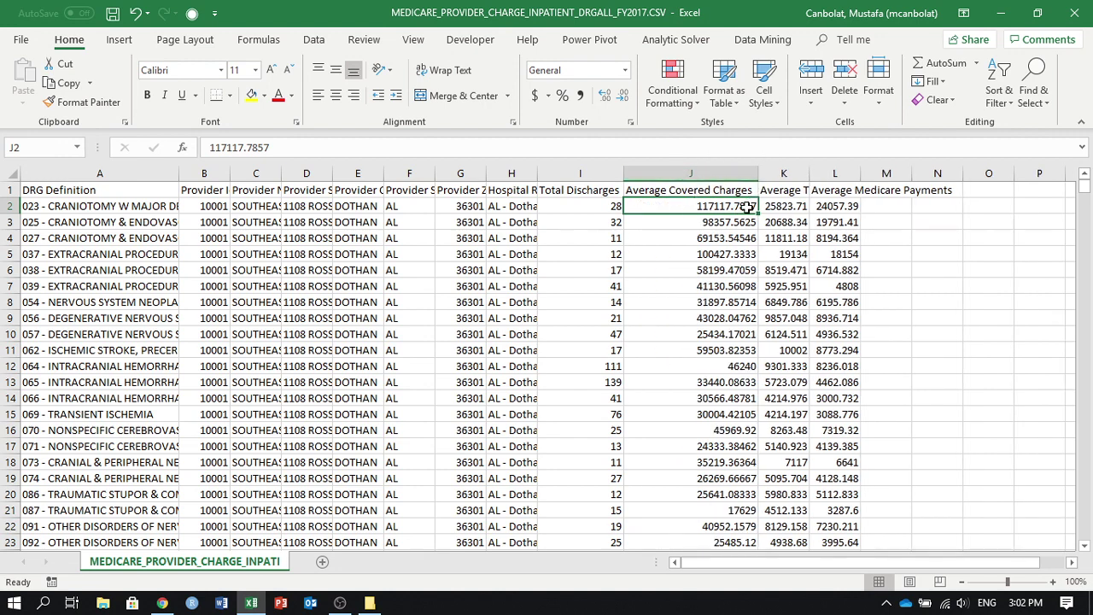
pyautogui.click(811, 174)
pyautogui.doubleClick(811, 173)
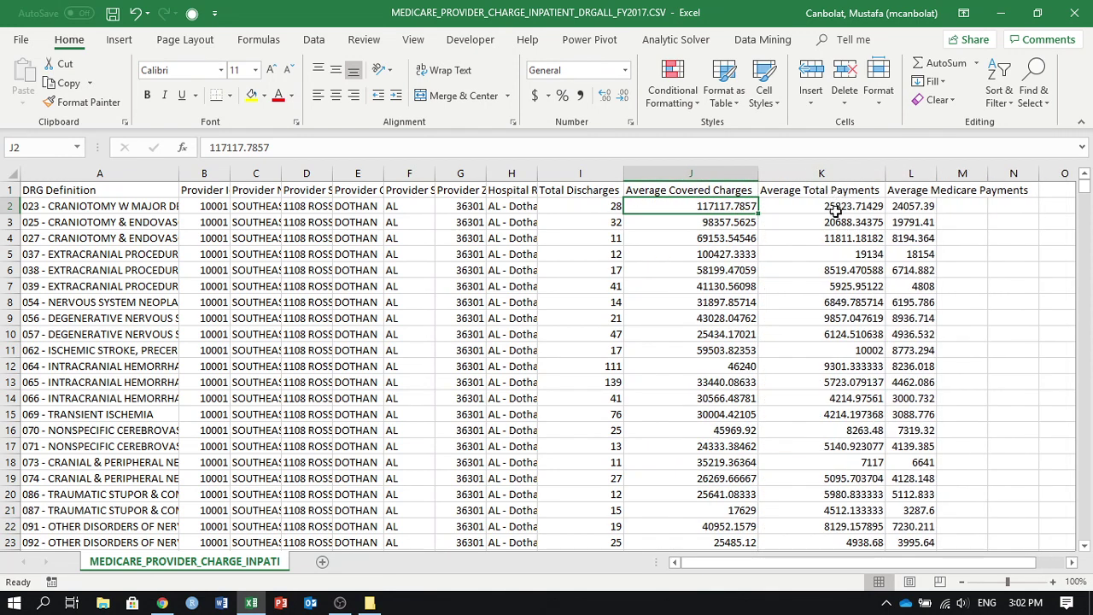
pyautogui.doubleClick(939, 175)
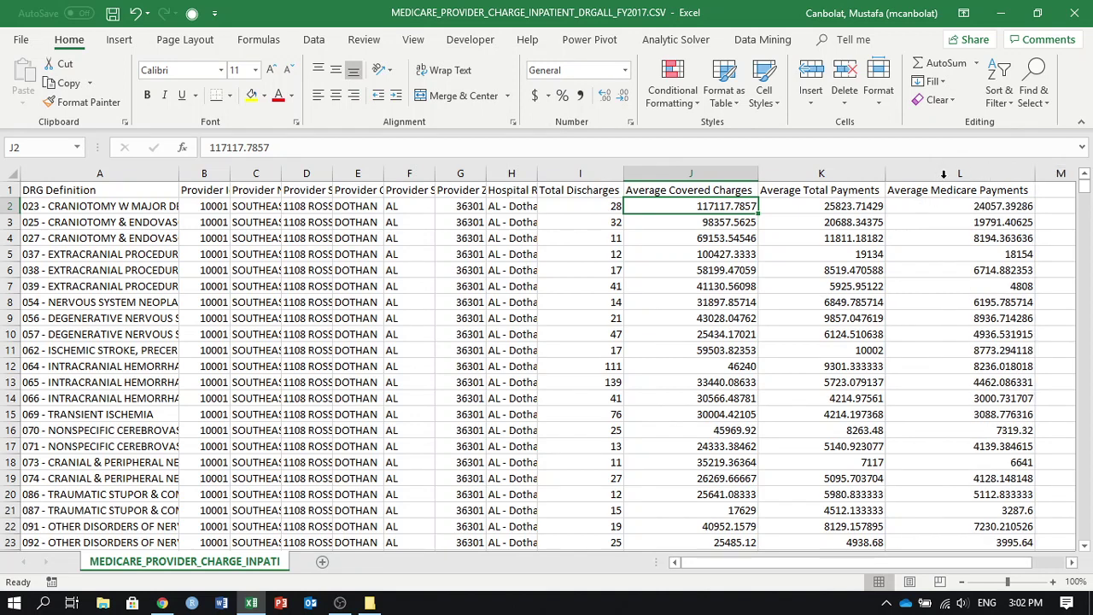
# Select provider detail cells C2:H21 and scroll down through the data rows
pyautogui.click(589, 206)
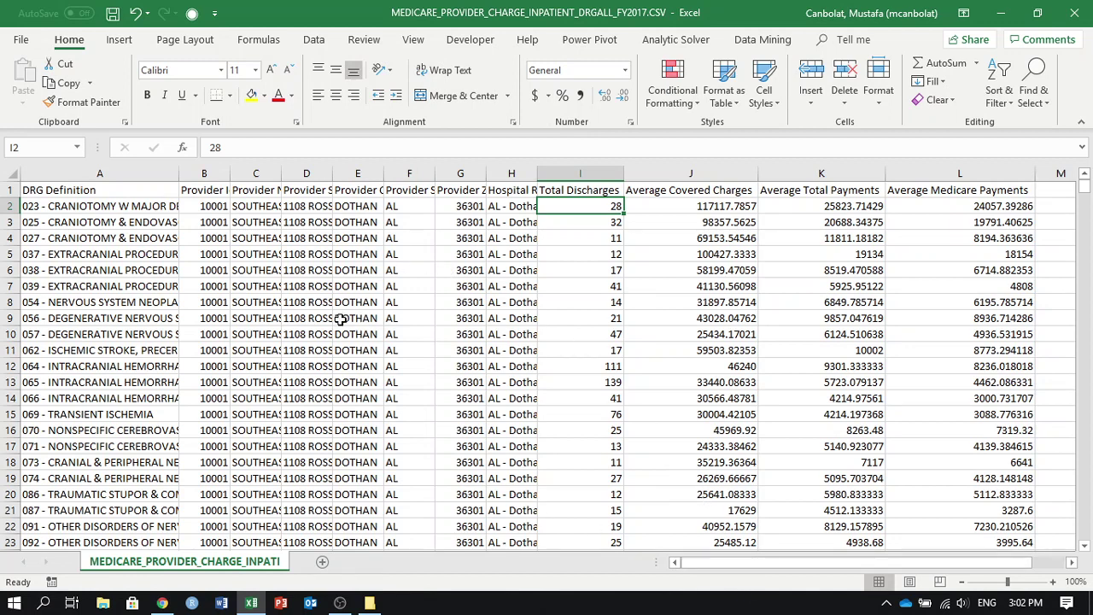
pyautogui.click(214, 206)
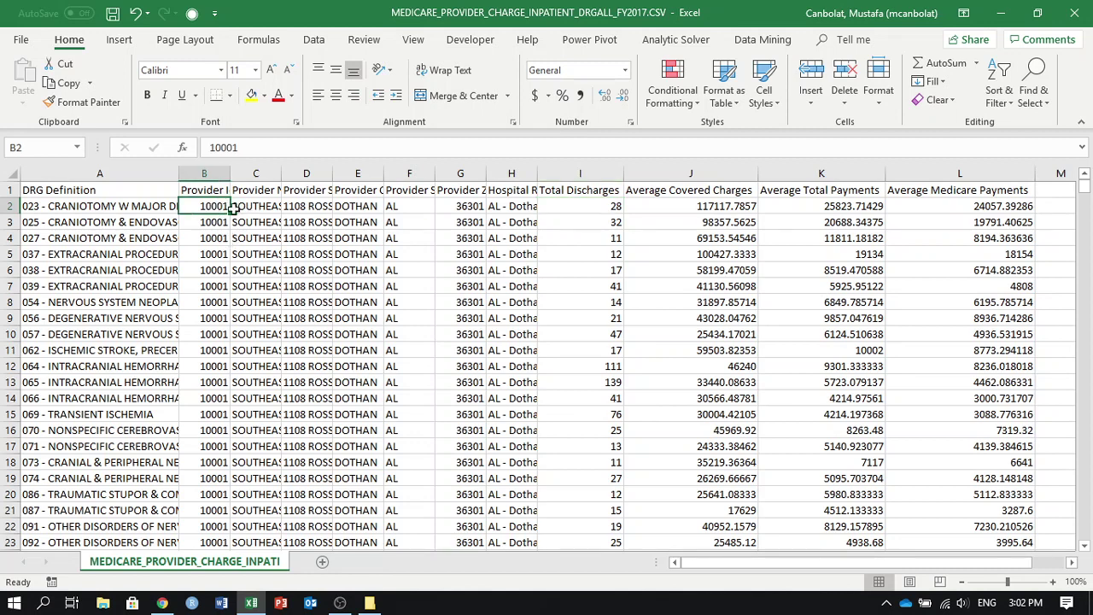
pyautogui.moveTo(260, 207); pyautogui.dragTo(510, 514)
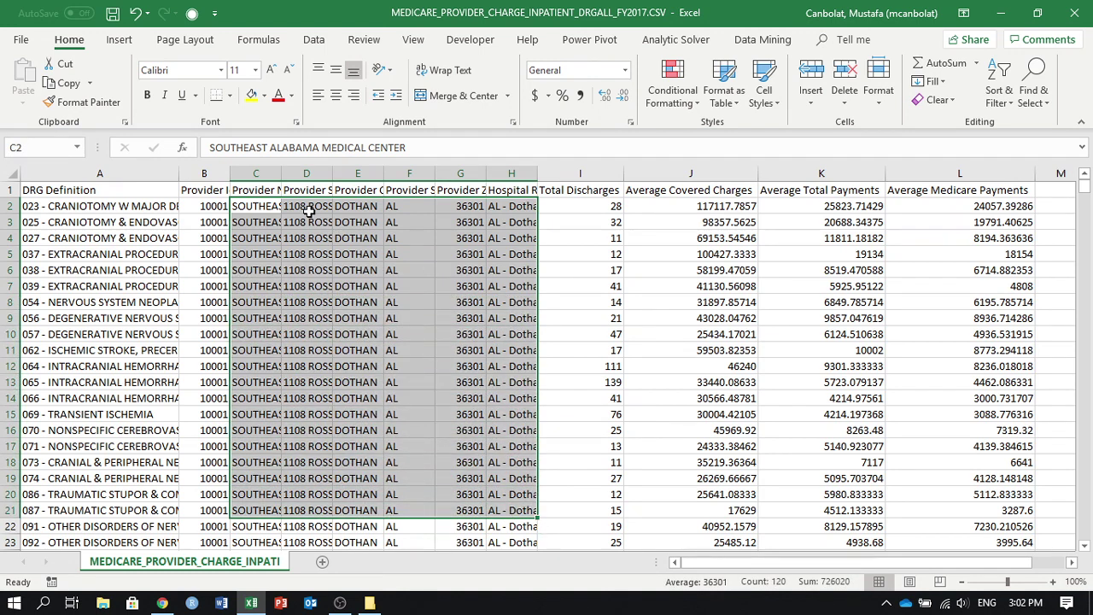
pyautogui.scroll(-5, 434, 265)
pyautogui.scroll(5, 435, 267)
pyautogui.scroll(-13, 446, 270)
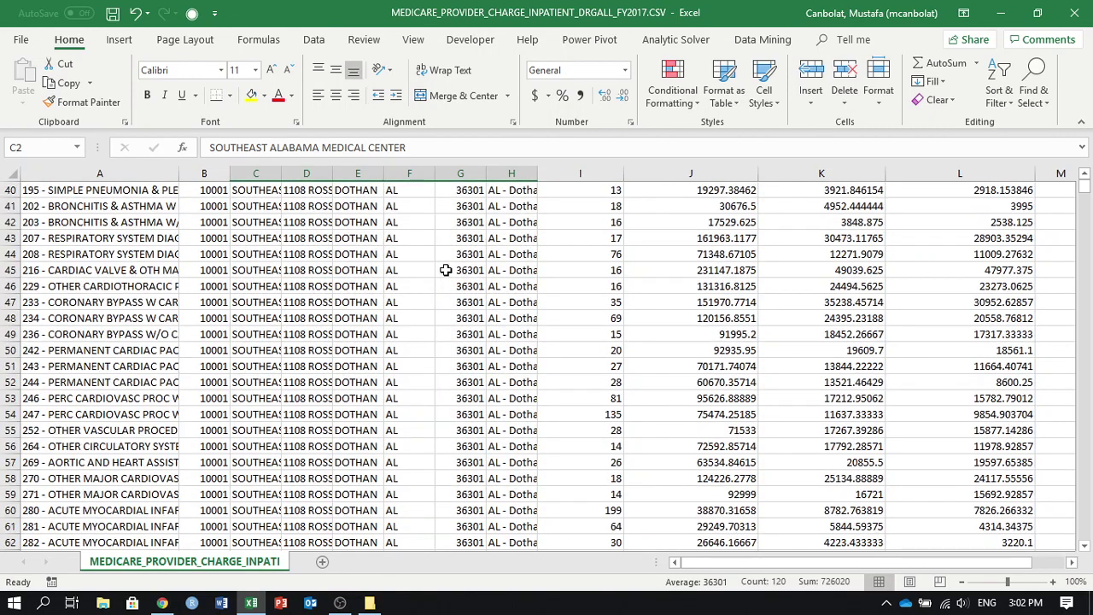
pyautogui.scroll(-11, 446, 270)
pyautogui.scroll(-14, 444, 265)
pyautogui.moveTo(1085, 179); pyautogui.dragTo(1084, 236)
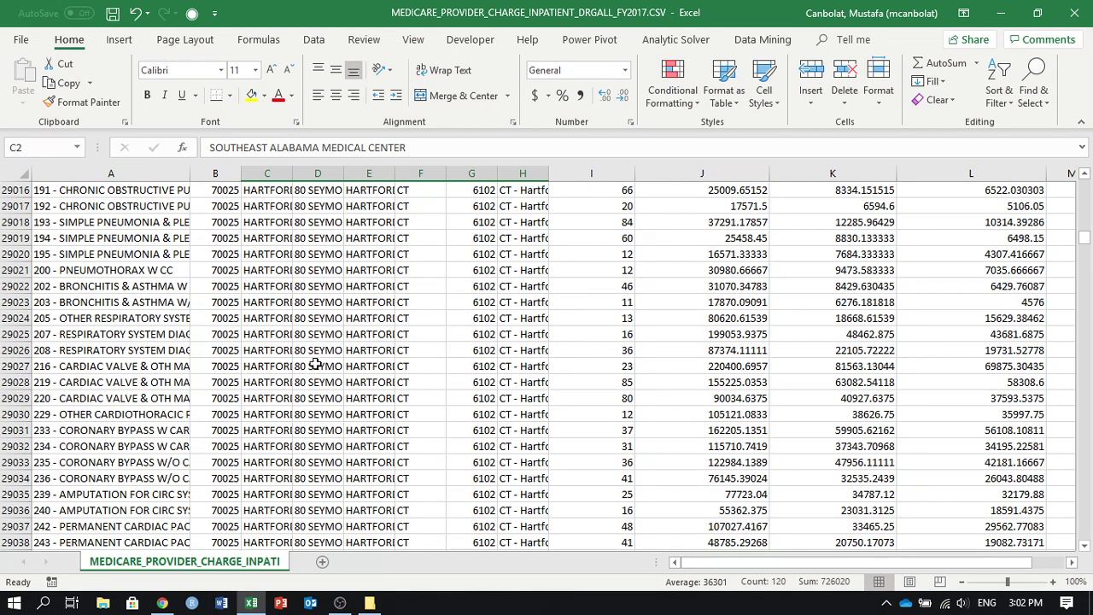
# Open Medicare Inpatient 2017.xlsx from the 2017 Data folder, showing its Providers sheet
pyautogui.click(370, 604)
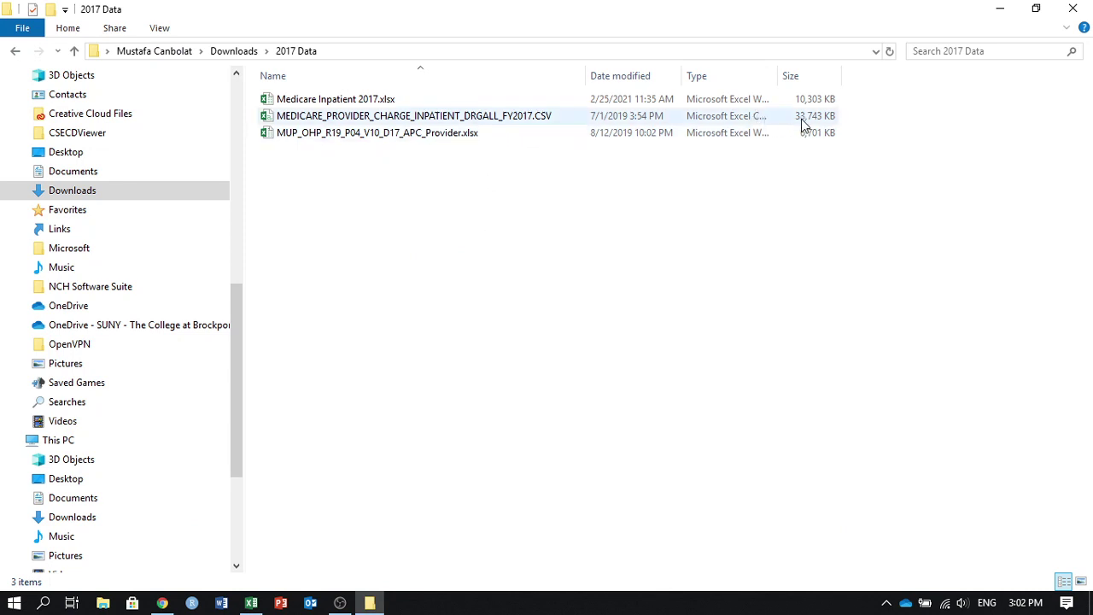
pyautogui.doubleClick(413, 102)
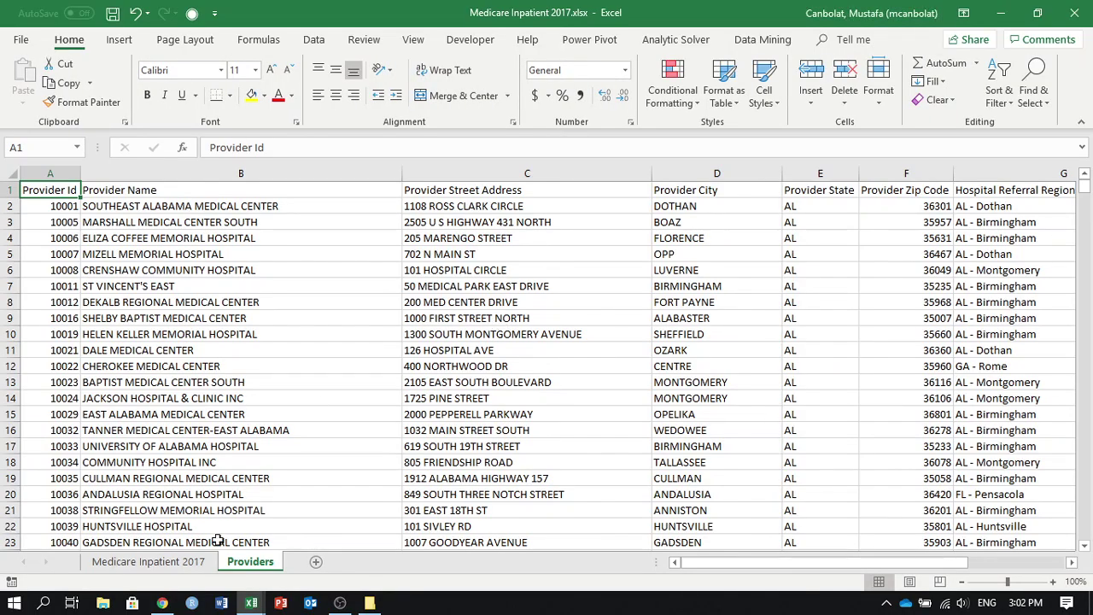
pyautogui.click(162, 567)
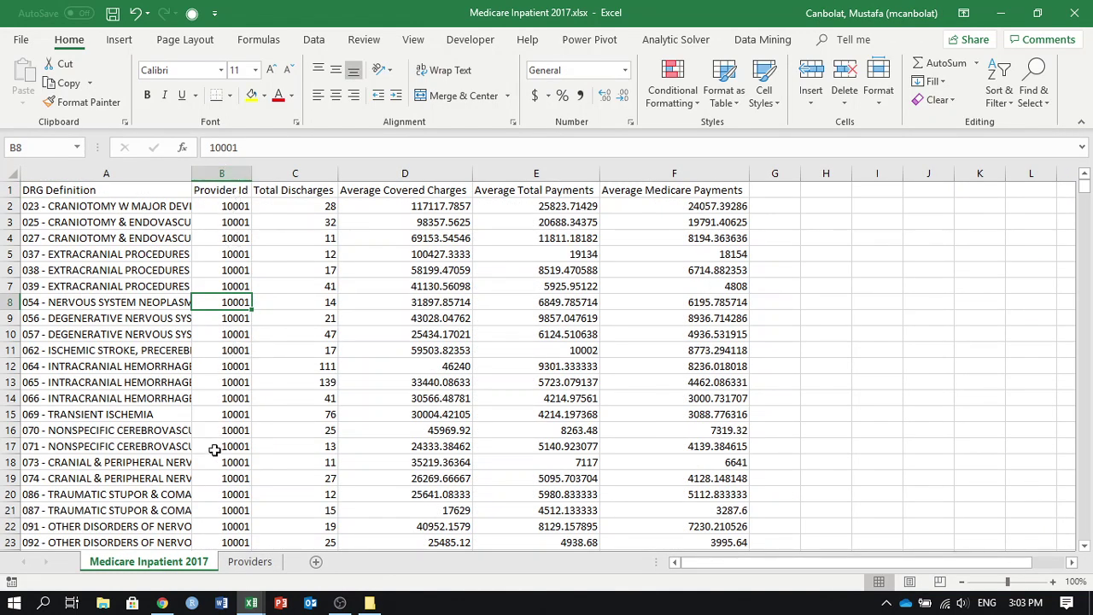
pyautogui.click(251, 562)
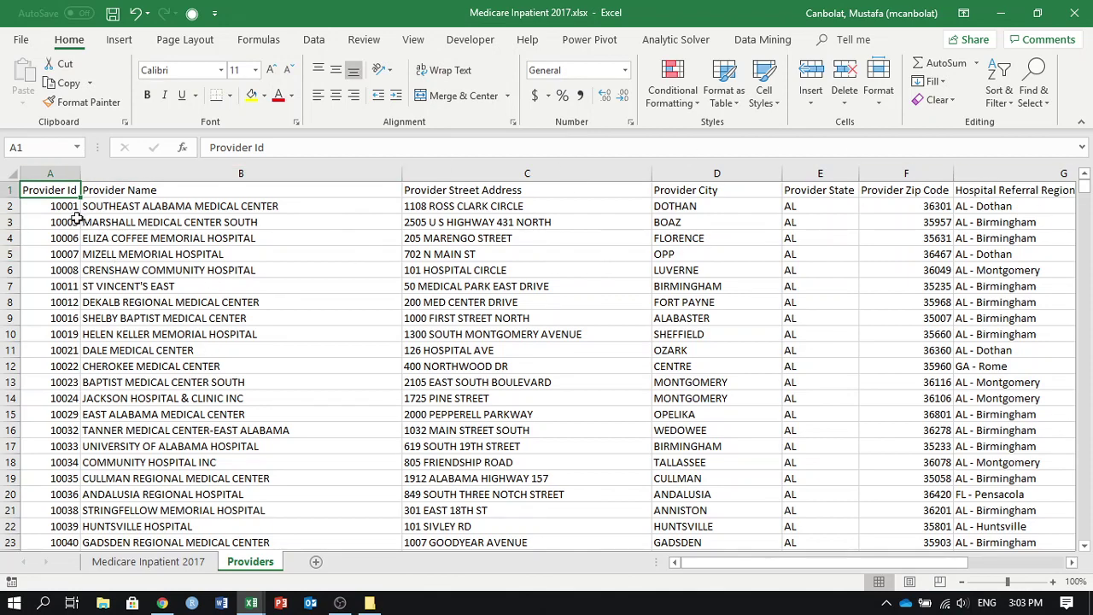
pyautogui.click(186, 564)
pyautogui.click(251, 565)
pyautogui.click(176, 568)
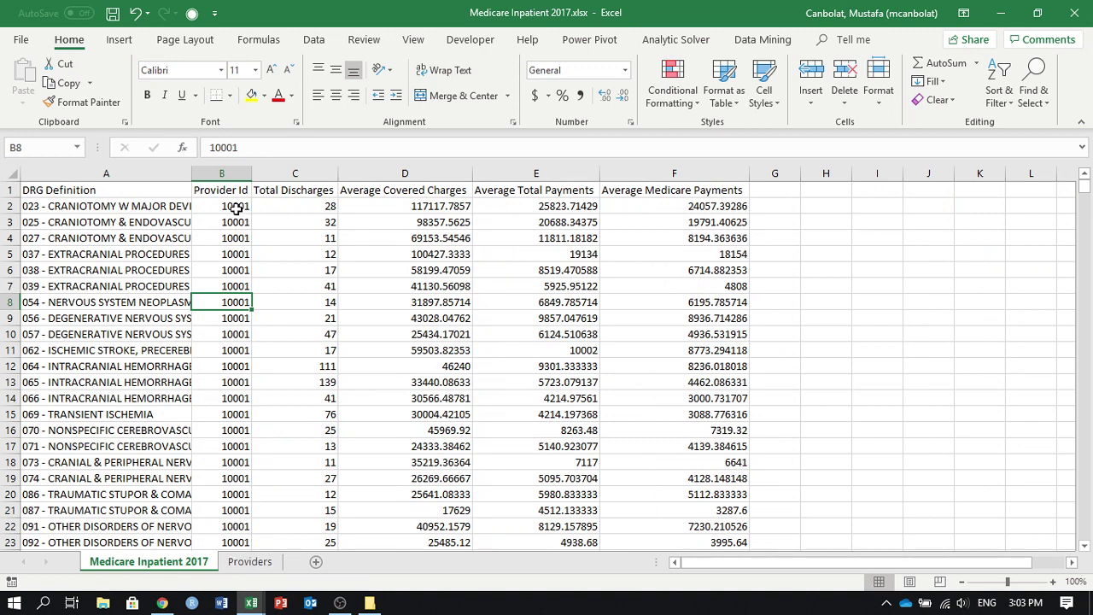
pyautogui.click(266, 564)
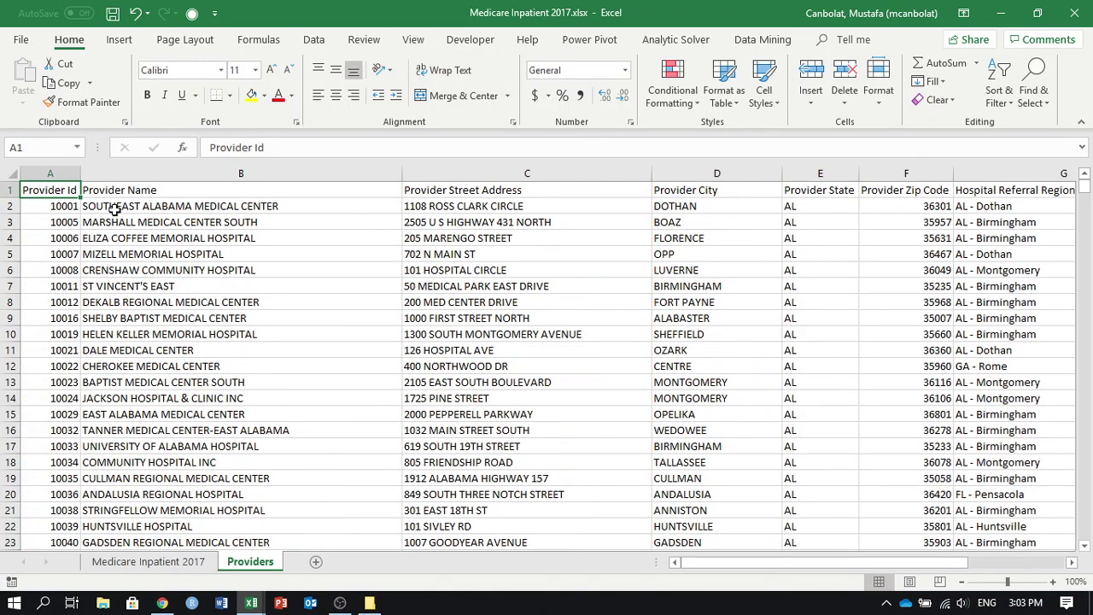
pyautogui.click(68, 208)
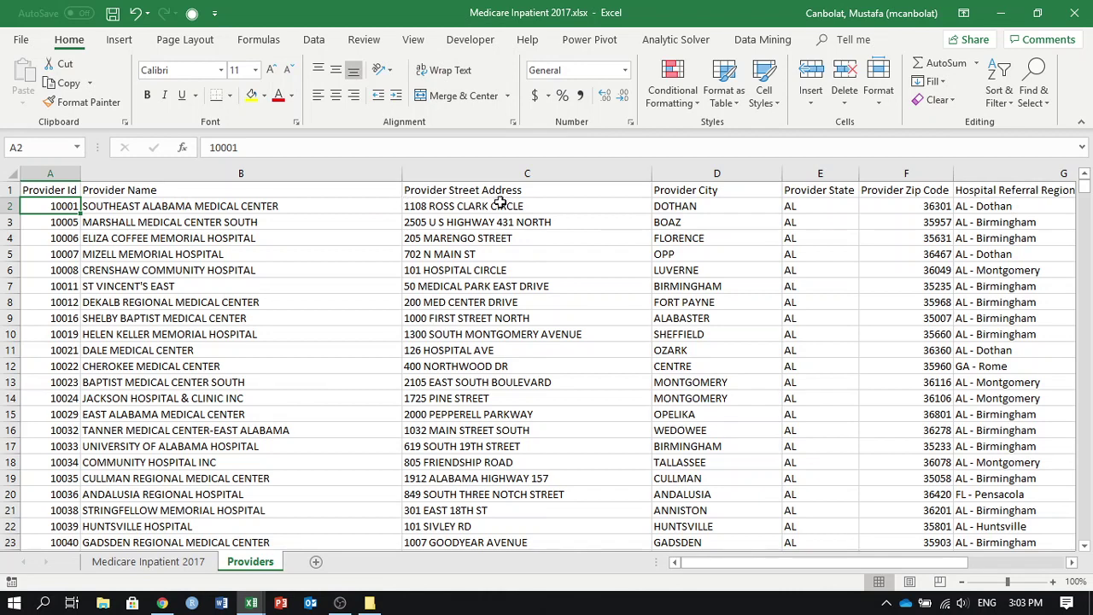
# Return to the 2017 Data folder window in File Explorer
pyautogui.click(370, 603)
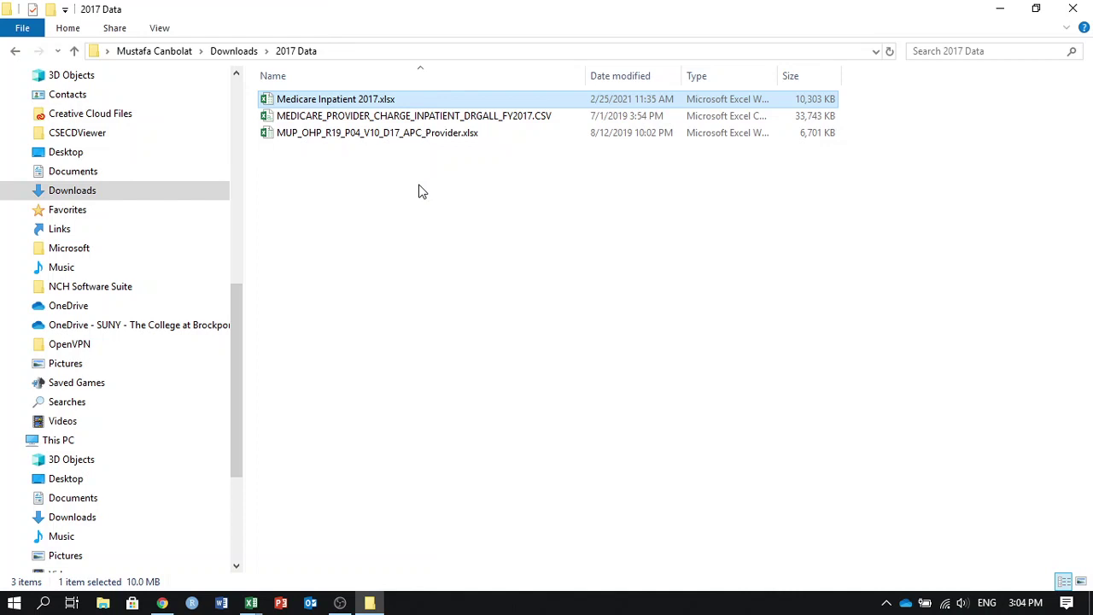
# Review the Medicare Inpatient 2017 and Providers sheets of the Medicare Inpatient 2017 workbook
pyautogui.click(250, 604)
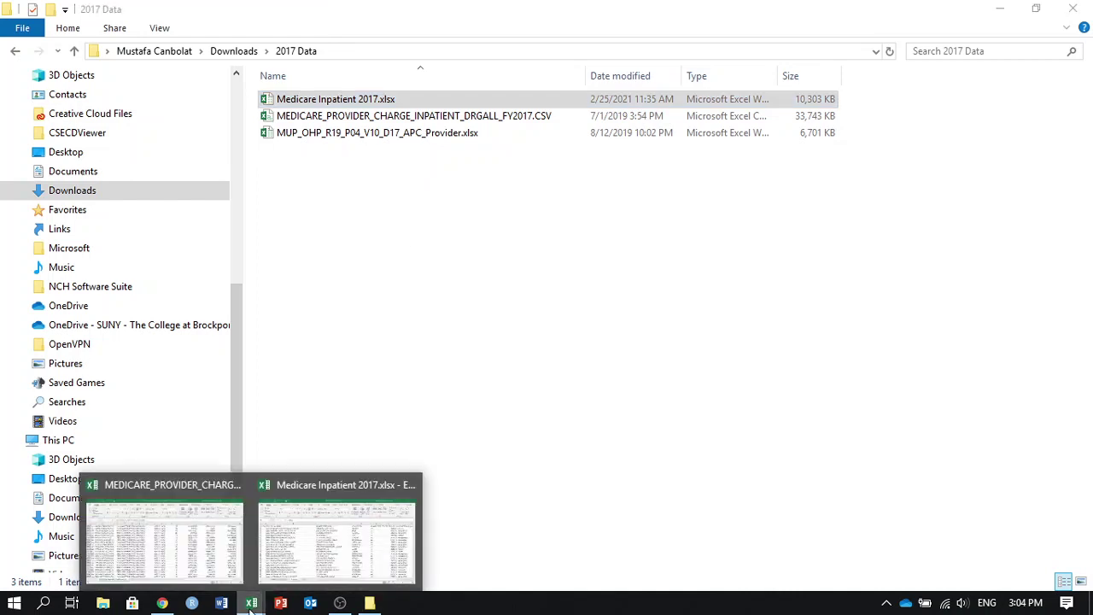
pyautogui.click(322, 553)
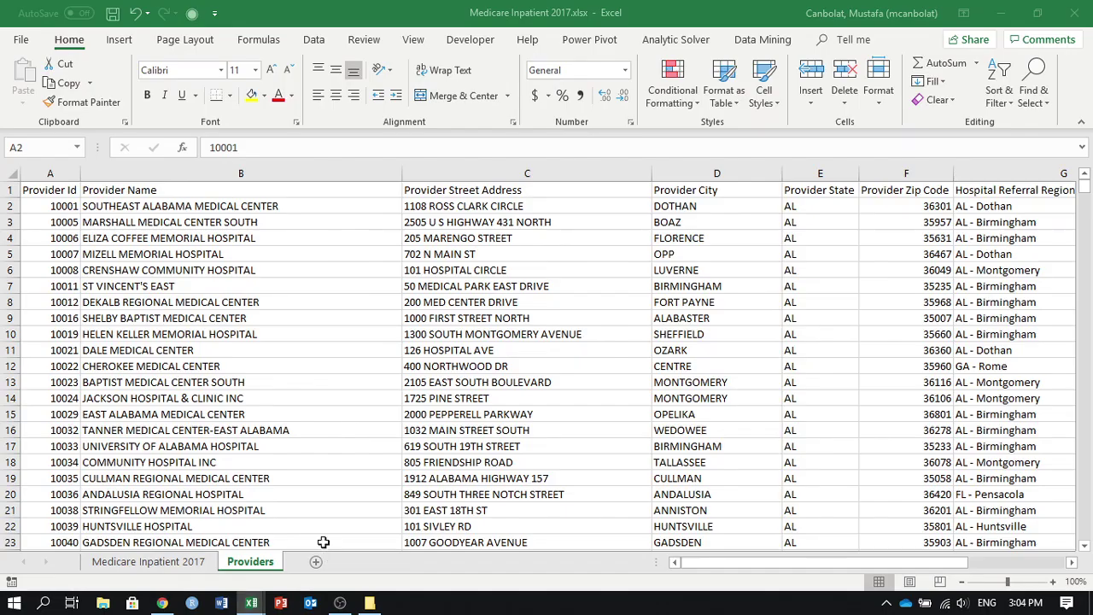
pyautogui.click(137, 562)
pyautogui.click(250, 562)
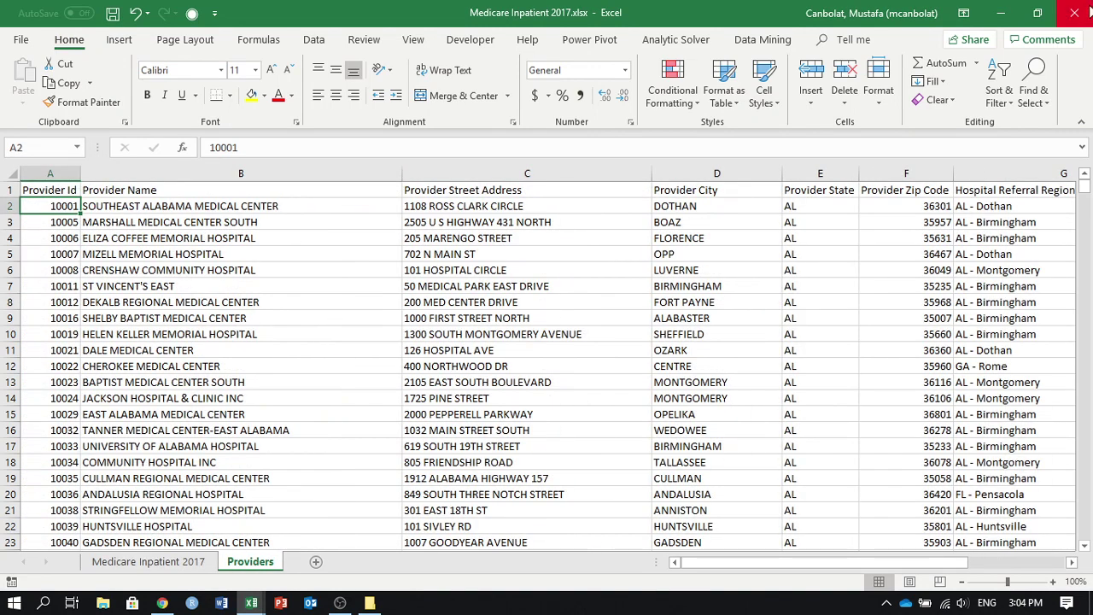
# Close that workbook without saving and create a new blank workbook, Book1
pyautogui.click(1075, 13)
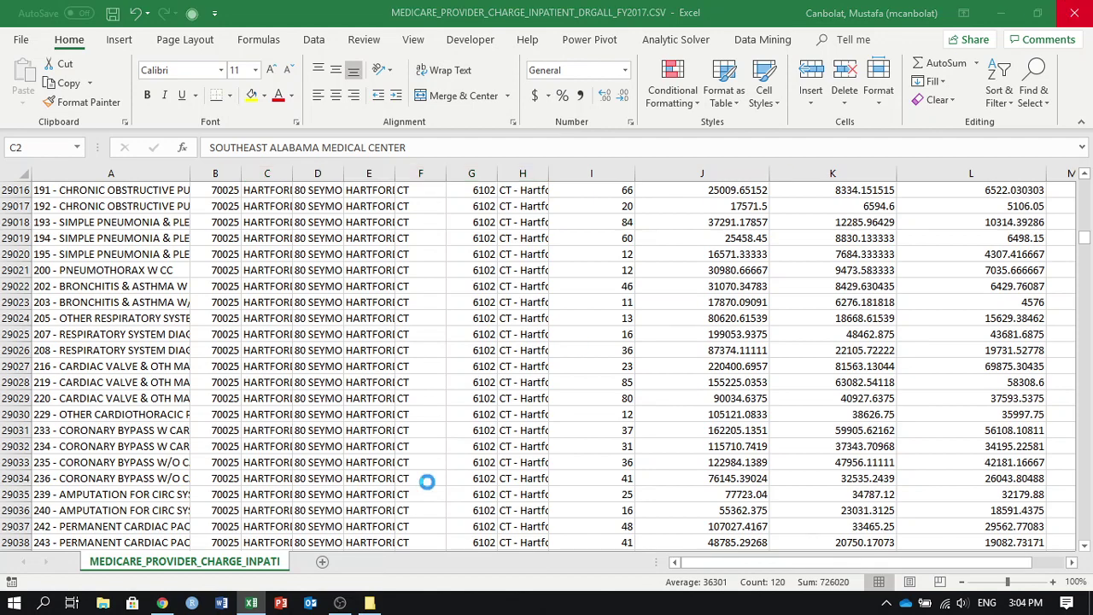
pyautogui.click(538, 323)
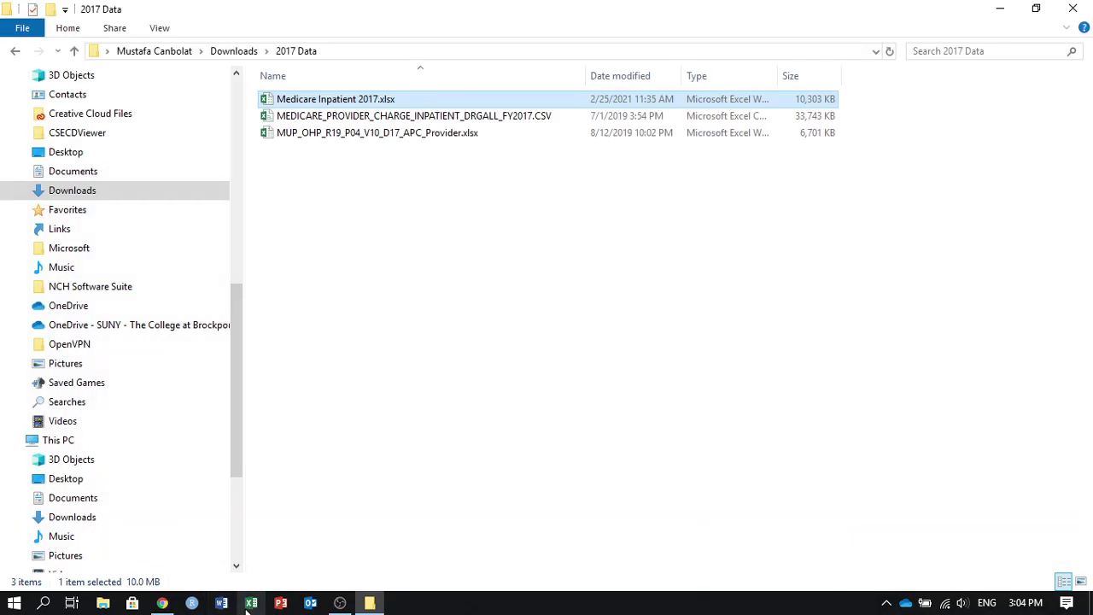
pyautogui.click(251, 603)
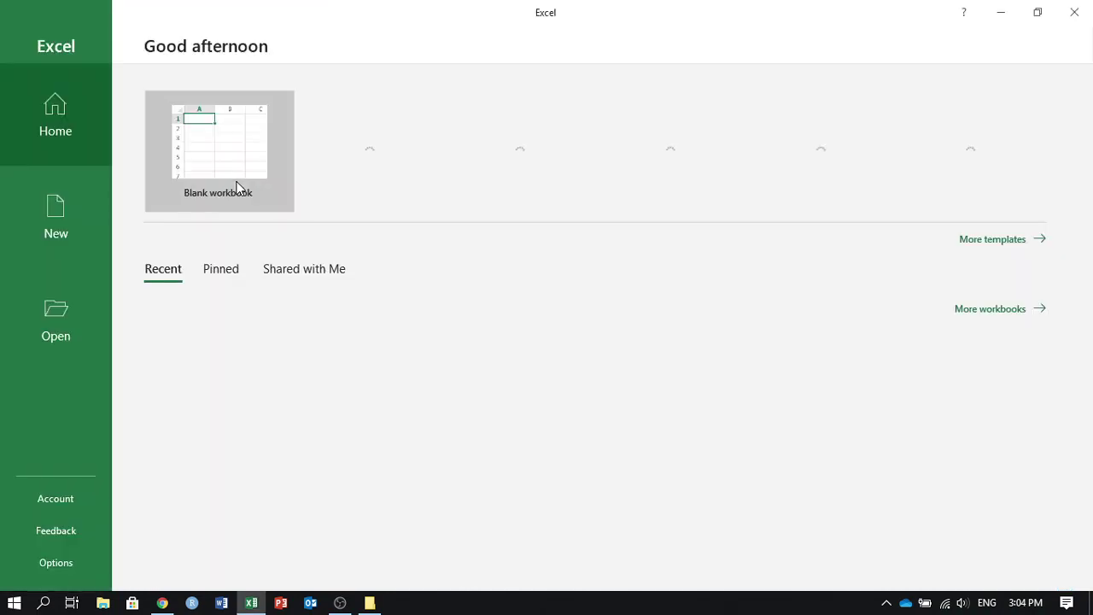
pyautogui.click(224, 143)
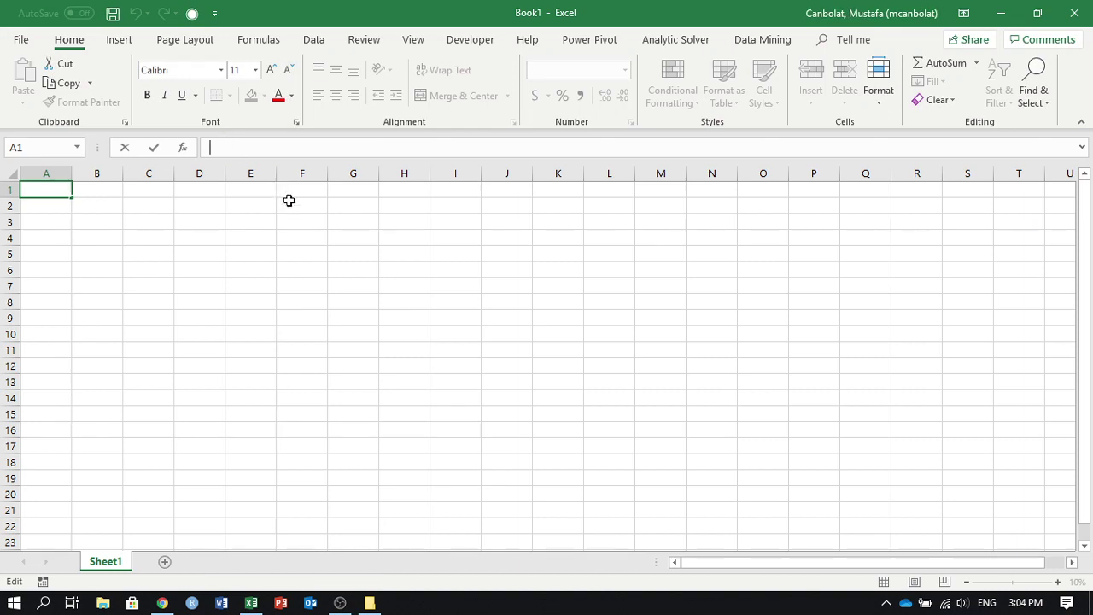
# Select F3, then bring up the COM Add-ins list via File > Options > Add-ins to check Power Pivot
pyautogui.click(308, 223)
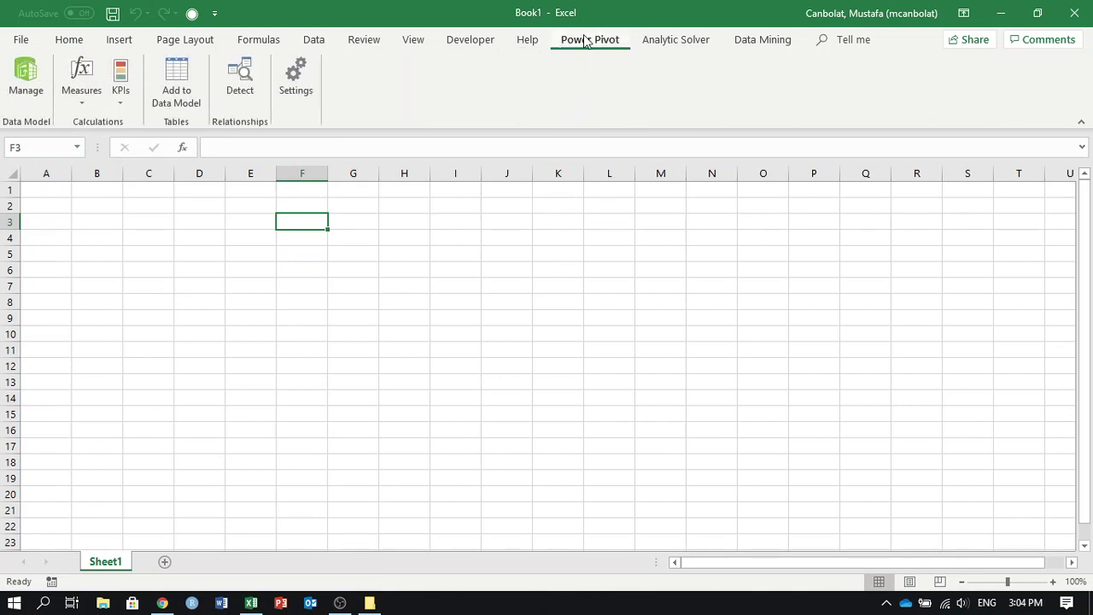
pyautogui.click(23, 40)
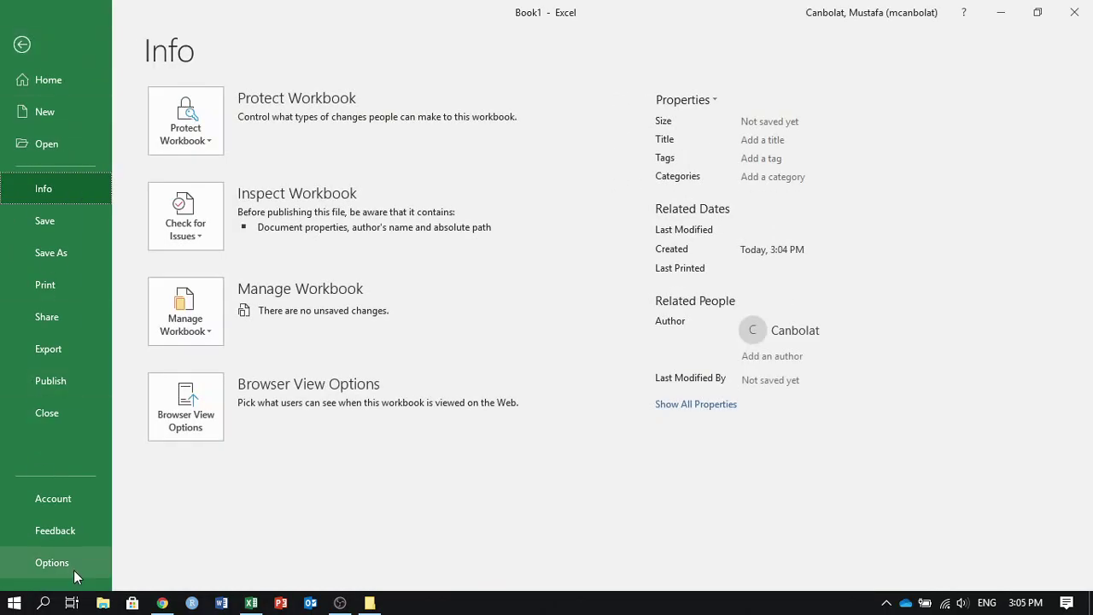
pyautogui.click(74, 574)
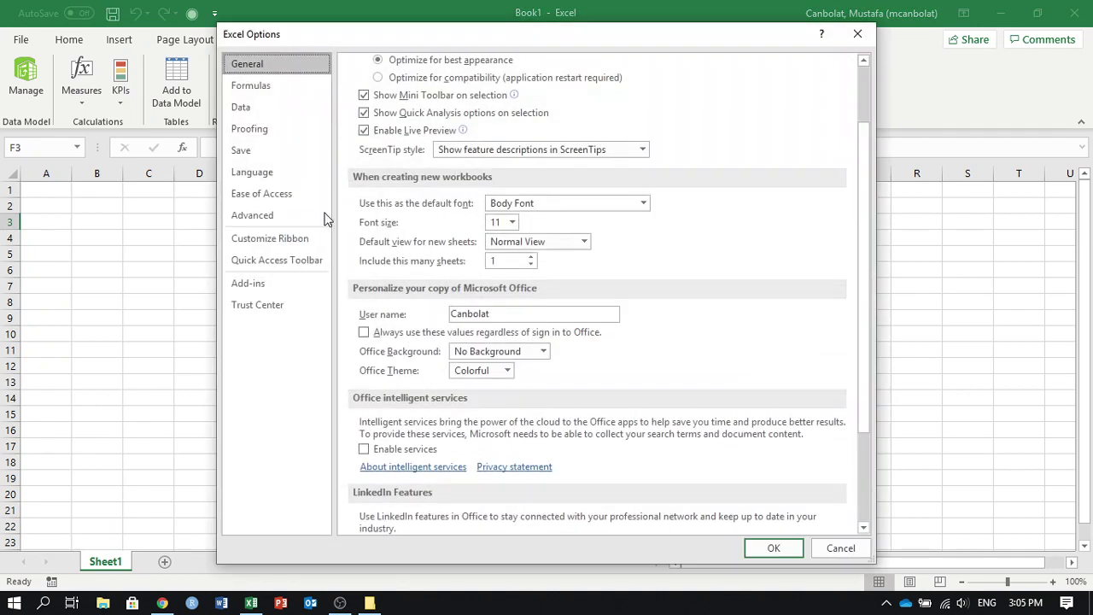
pyautogui.click(265, 282)
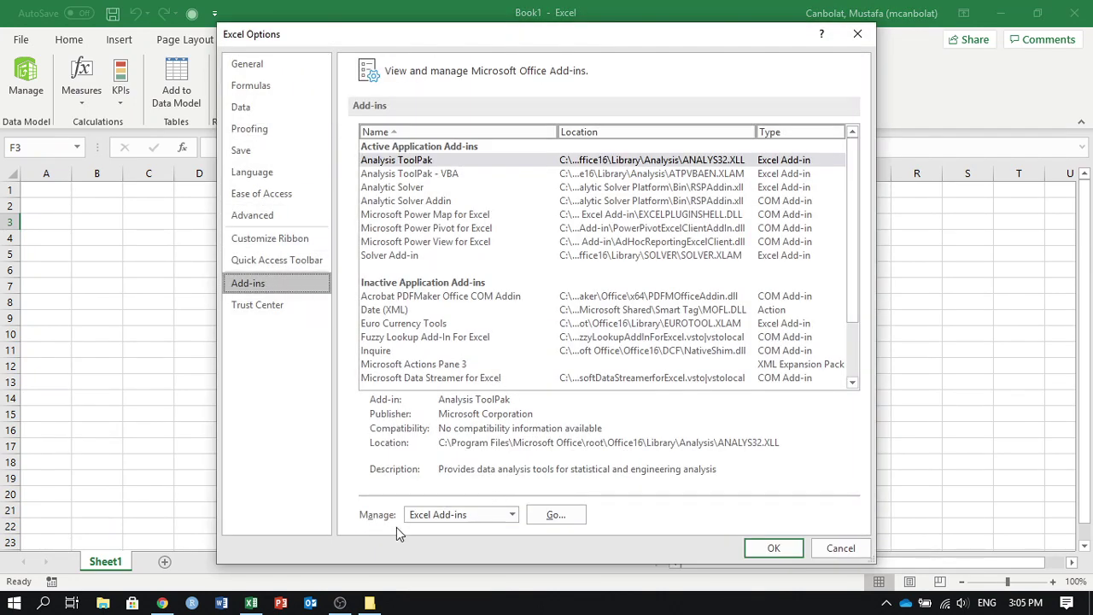
pyautogui.click(471, 514)
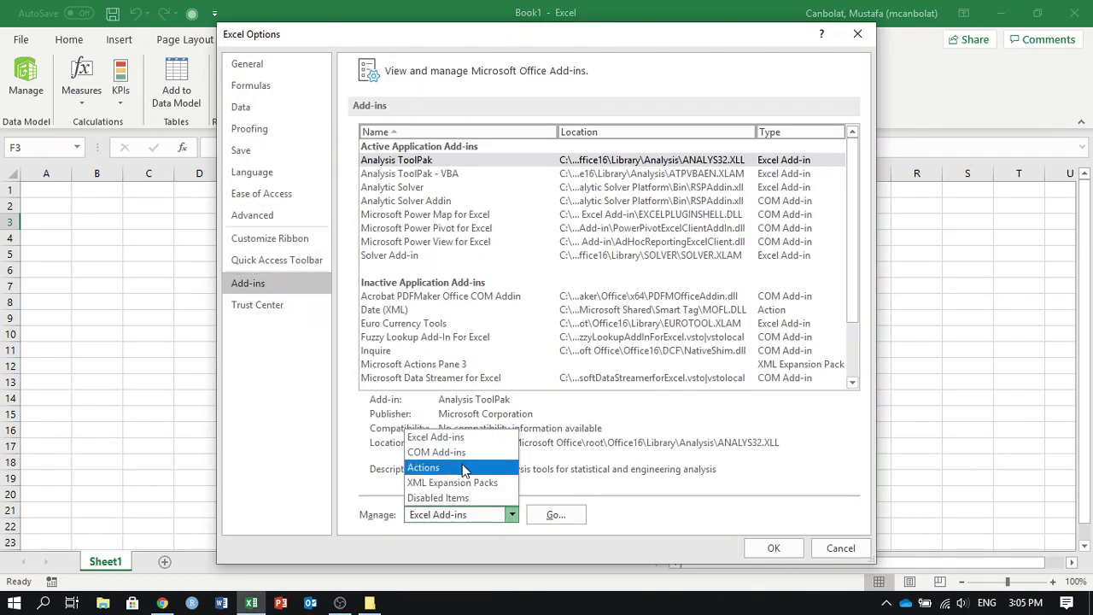
pyautogui.click(449, 453)
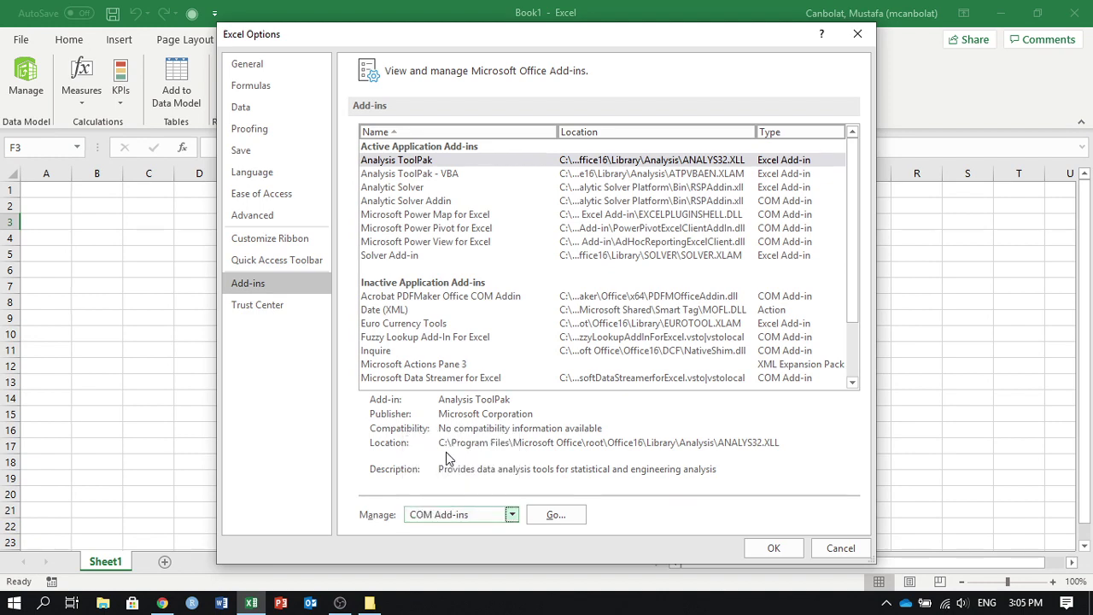
pyautogui.click(556, 515)
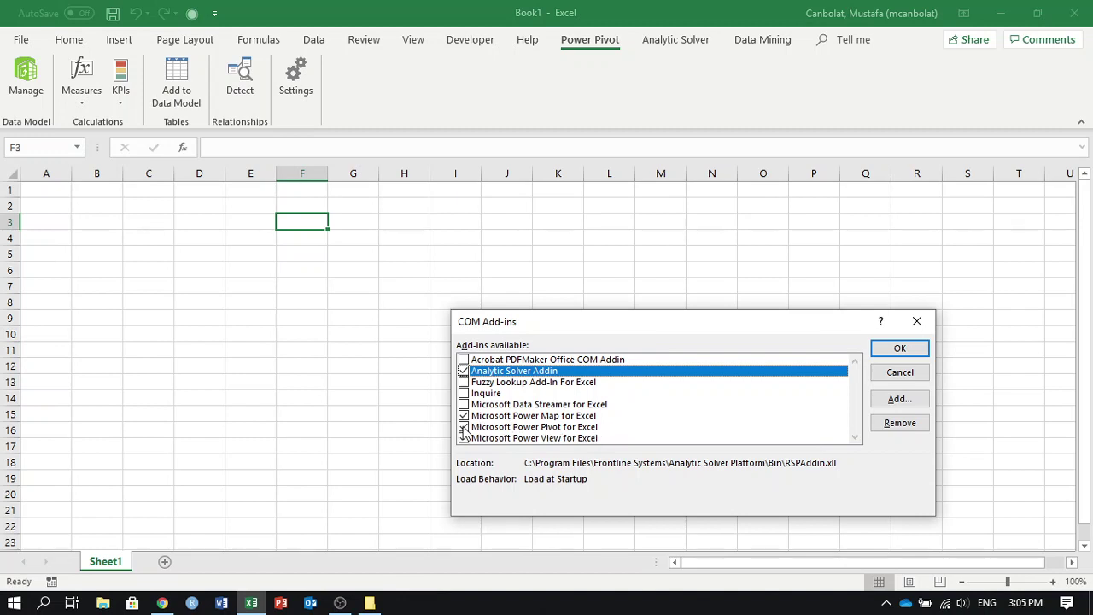
# Close the COM Add-ins list and launch Power Pivot Manage for Book1's empty data model
pyautogui.click(918, 323)
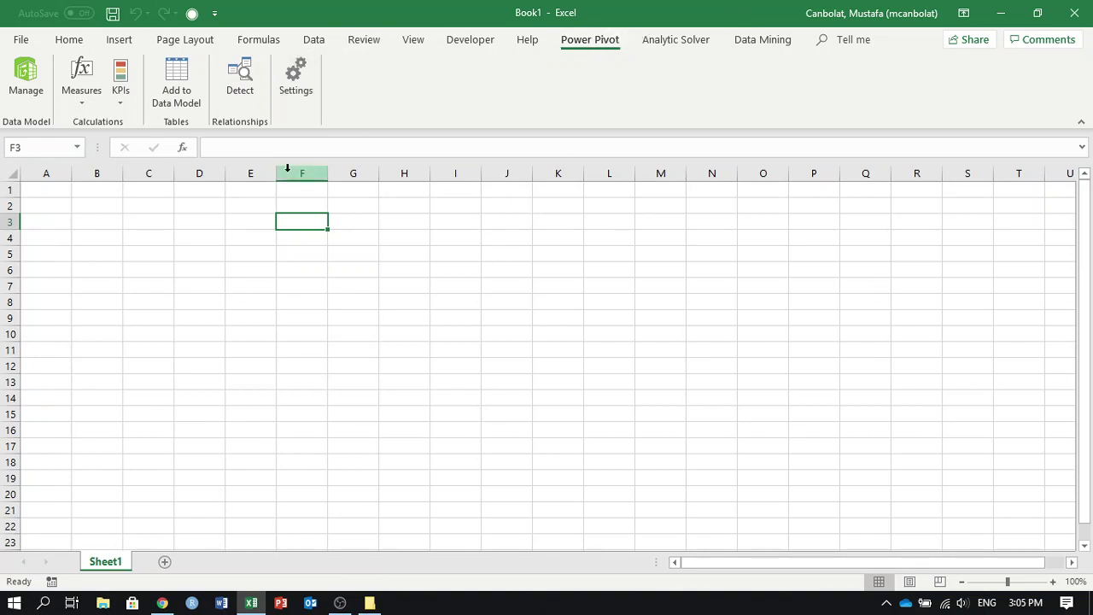
pyautogui.click(26, 81)
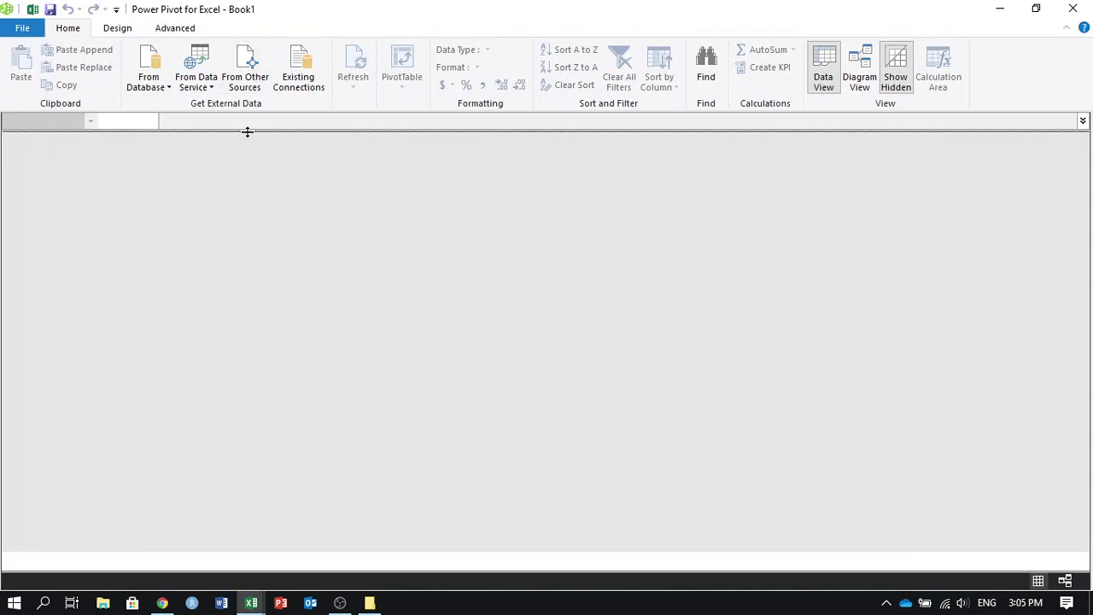
# Start a From Other Sources import and choose Excel File in the Table Import Wizard
pyautogui.click(246, 62)
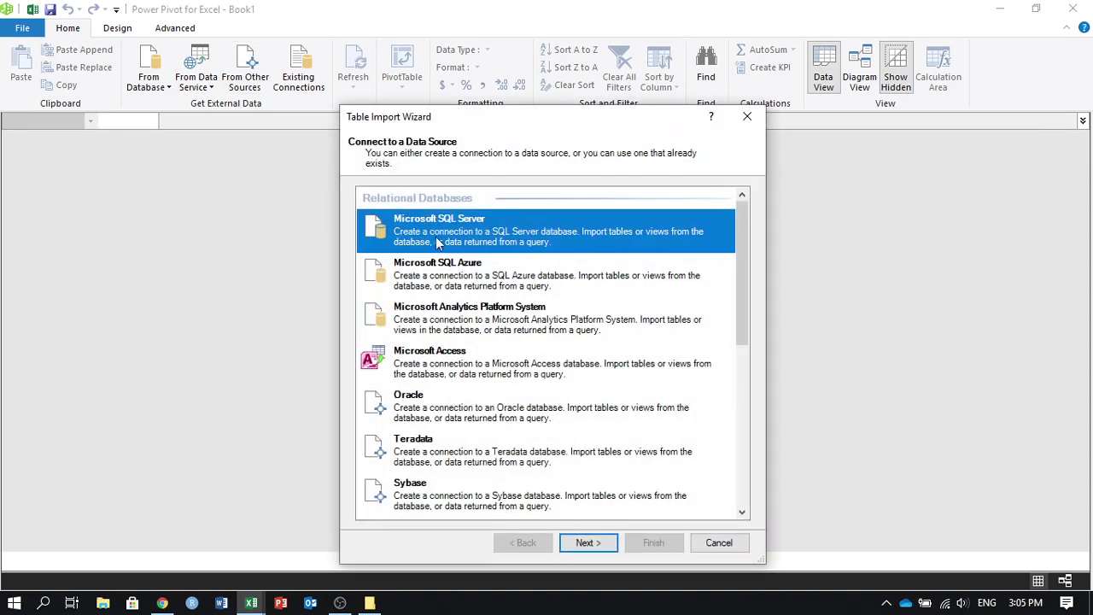
pyautogui.scroll(-5, 464, 287)
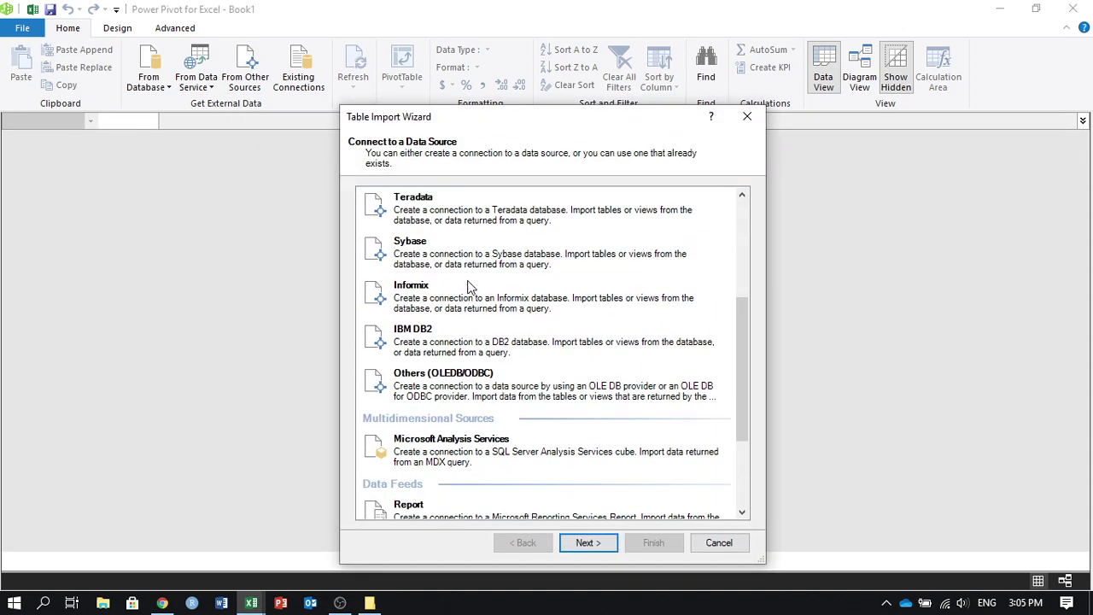
pyautogui.scroll(5, 468, 286)
pyautogui.scroll(-8, 468, 286)
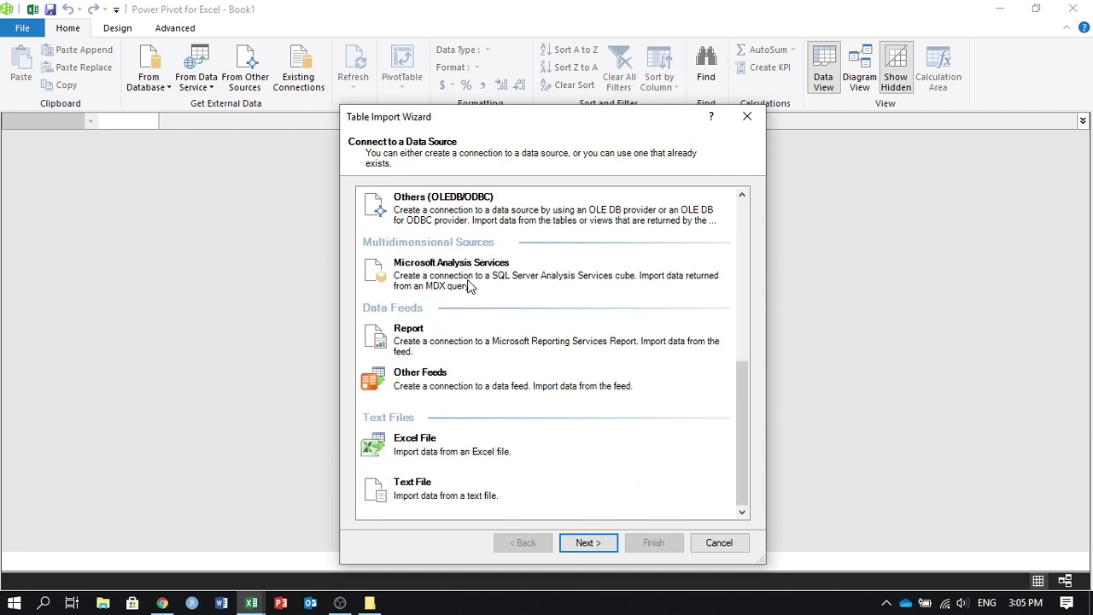
pyautogui.click(427, 452)
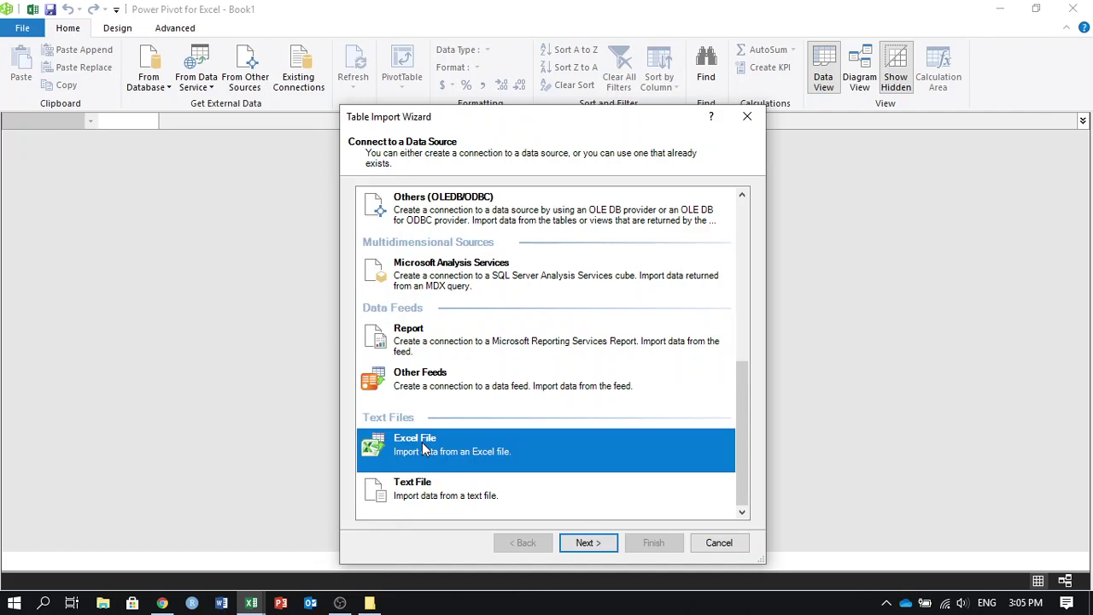
# Connect to Medicare Inpatient 2017.xlsx with first row as column headers and continue to table selection
pyautogui.click(589, 545)
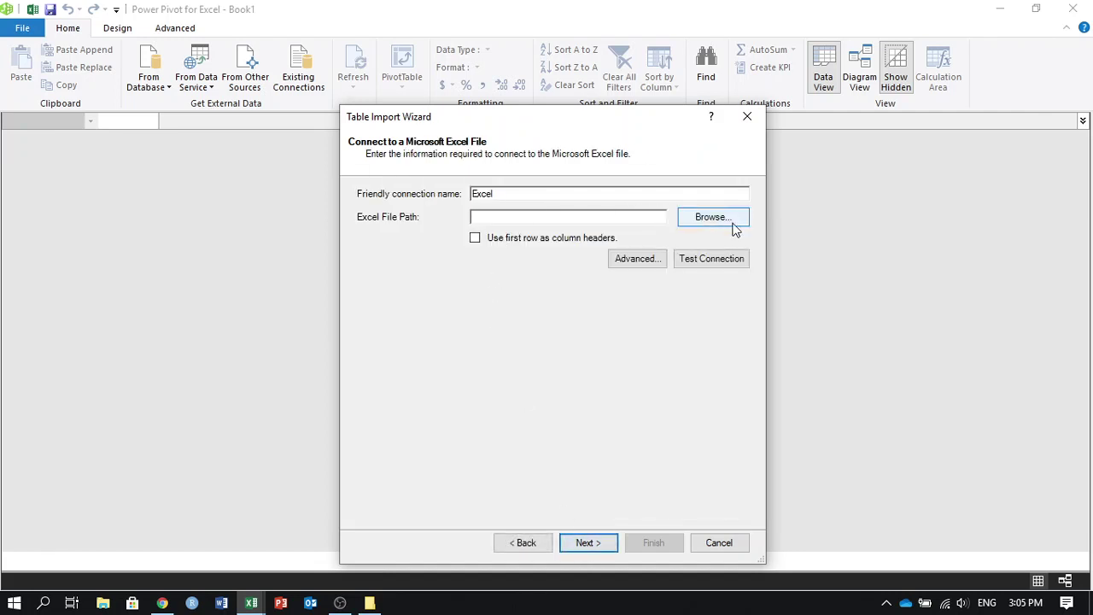
pyautogui.click(695, 219)
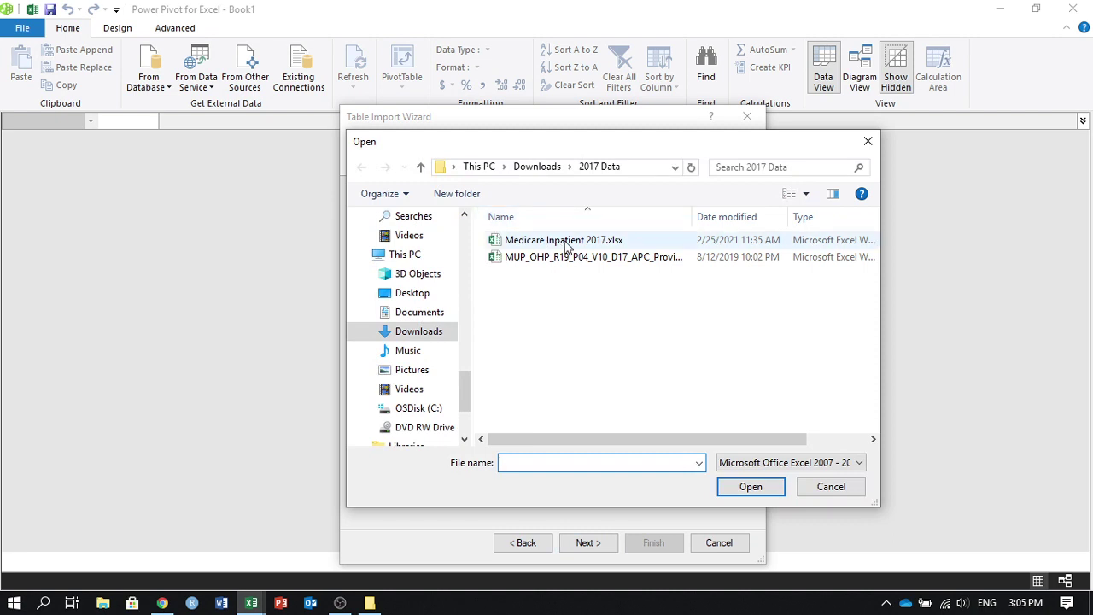
pyautogui.click(620, 245)
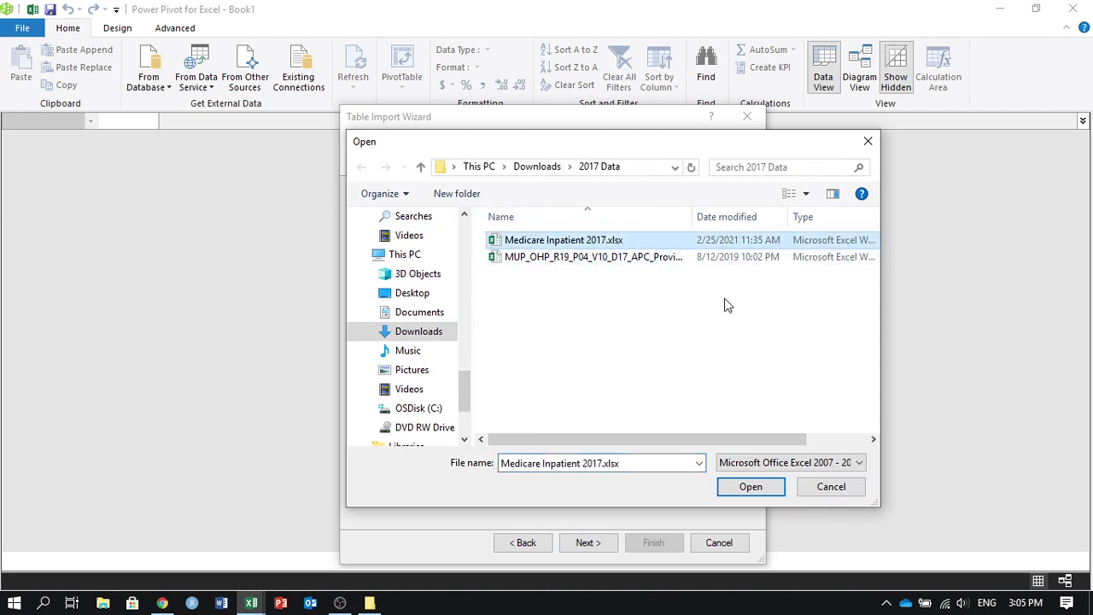
pyautogui.click(767, 480)
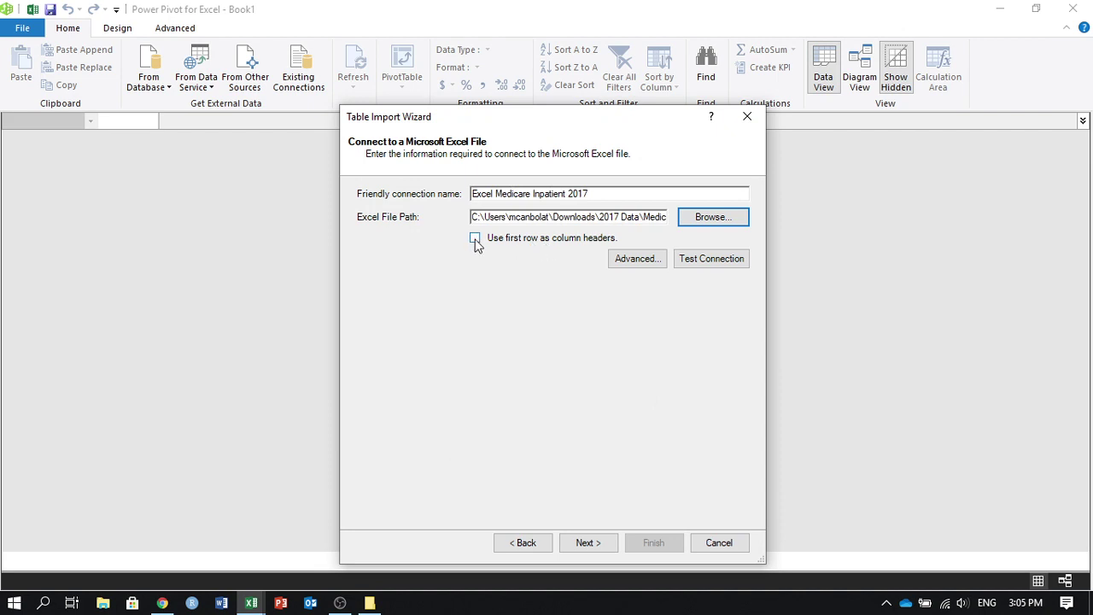
pyautogui.click(475, 238)
pyautogui.click(610, 547)
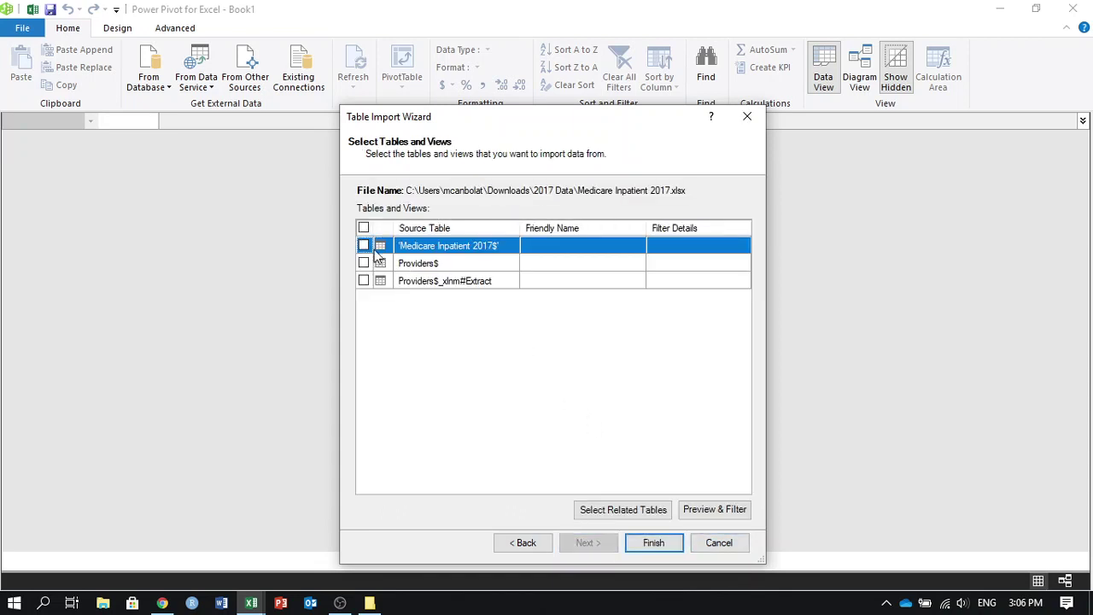
# Import the Medicare Inpatient 2017$ (196,325 rows) and Providers$ (3,182 rows) sheets
pyautogui.click(364, 246)
pyautogui.click(364, 263)
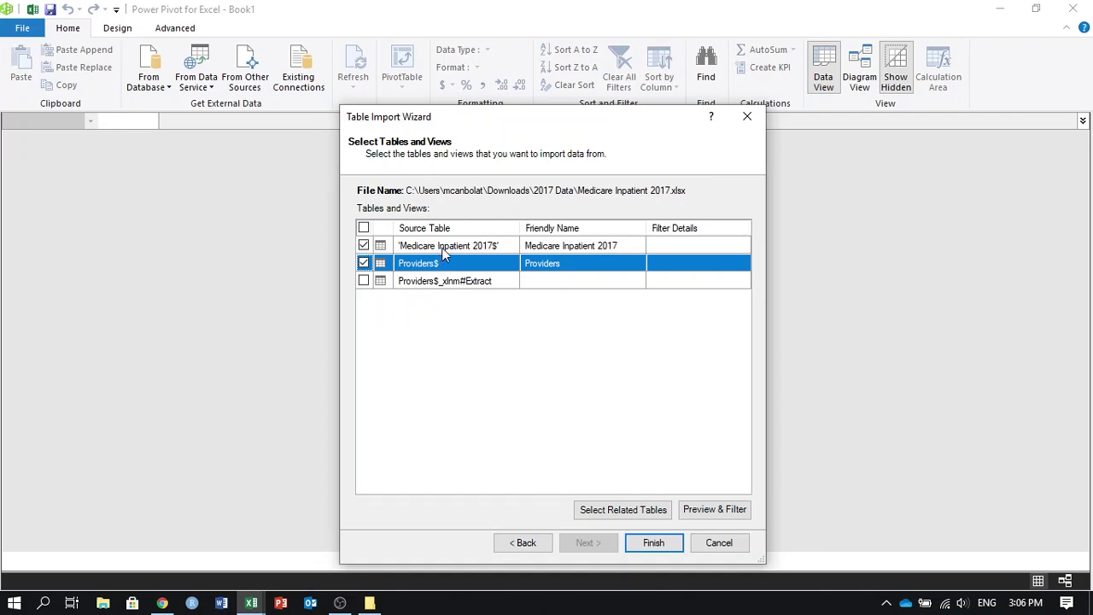
pyautogui.click(654, 543)
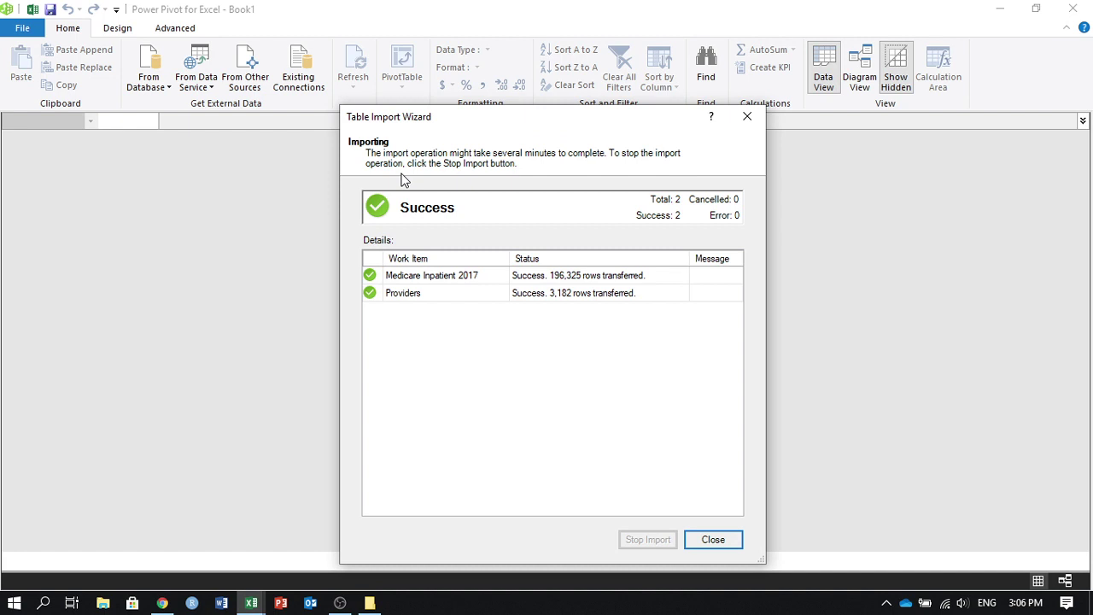
pyautogui.click(706, 541)
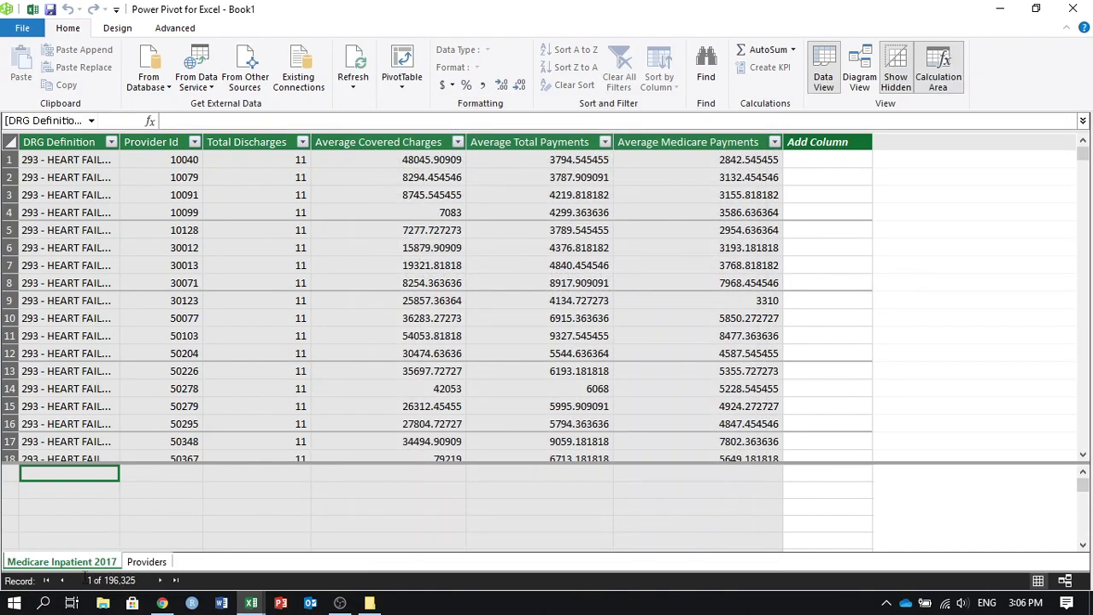
pyautogui.click(147, 561)
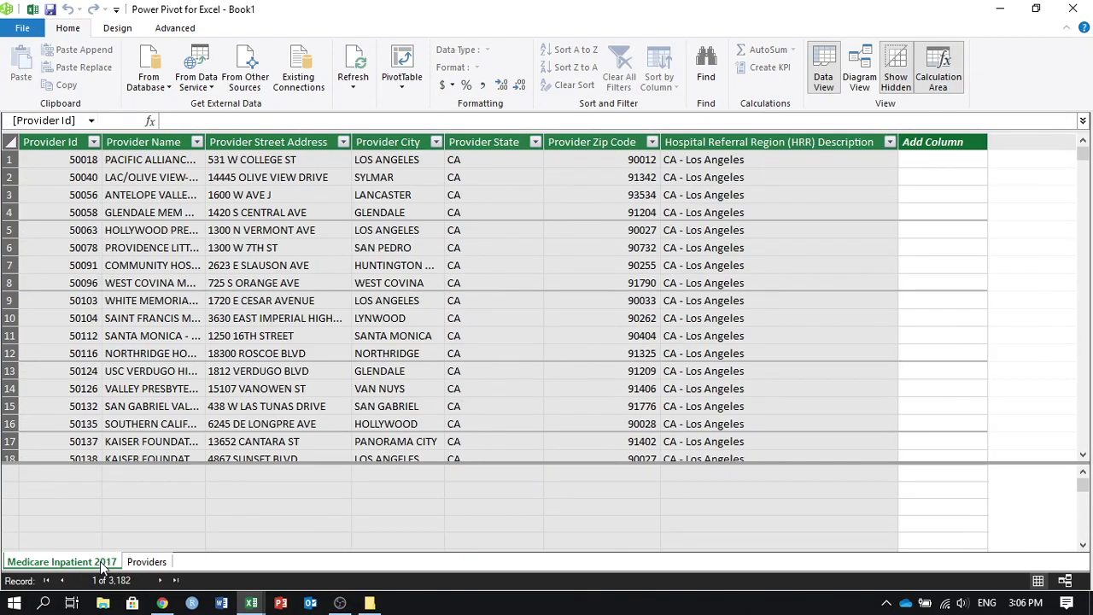
pyautogui.click(101, 564)
pyautogui.click(146, 562)
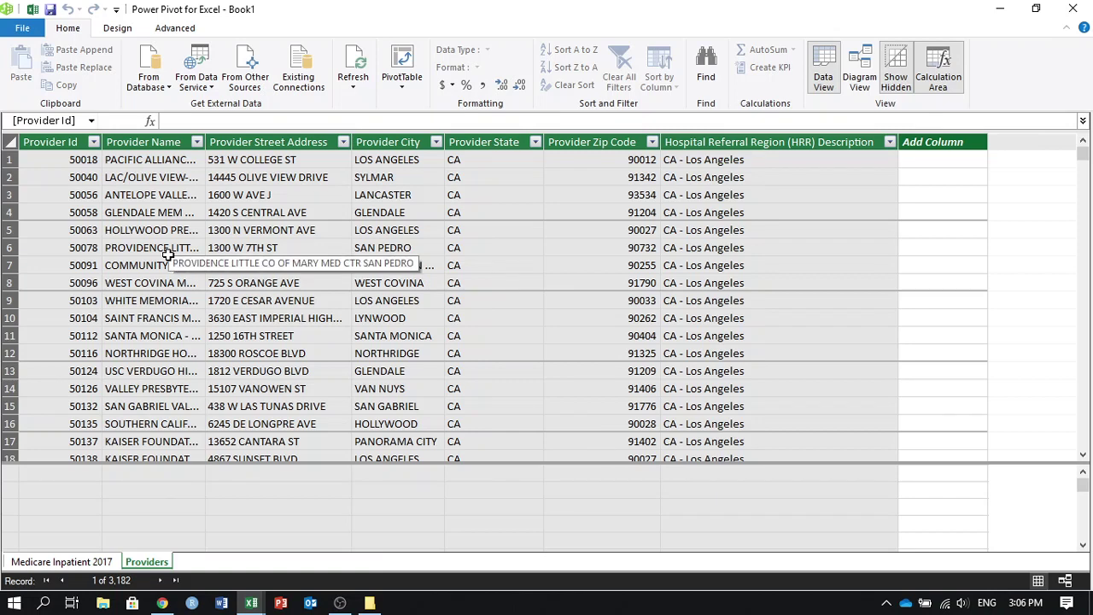
pyautogui.click(67, 564)
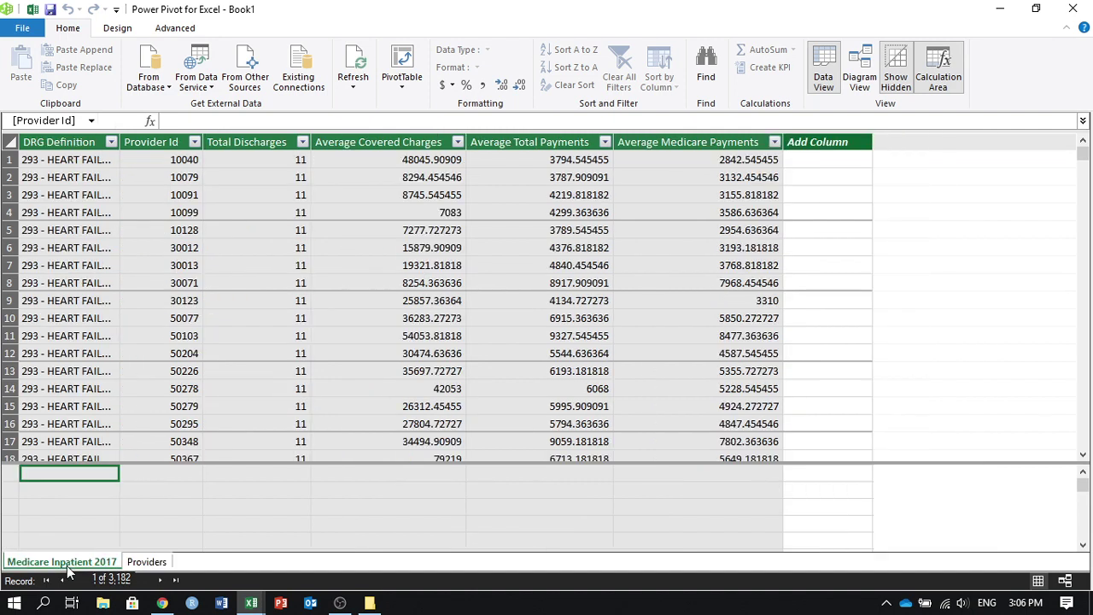
pyautogui.click(147, 562)
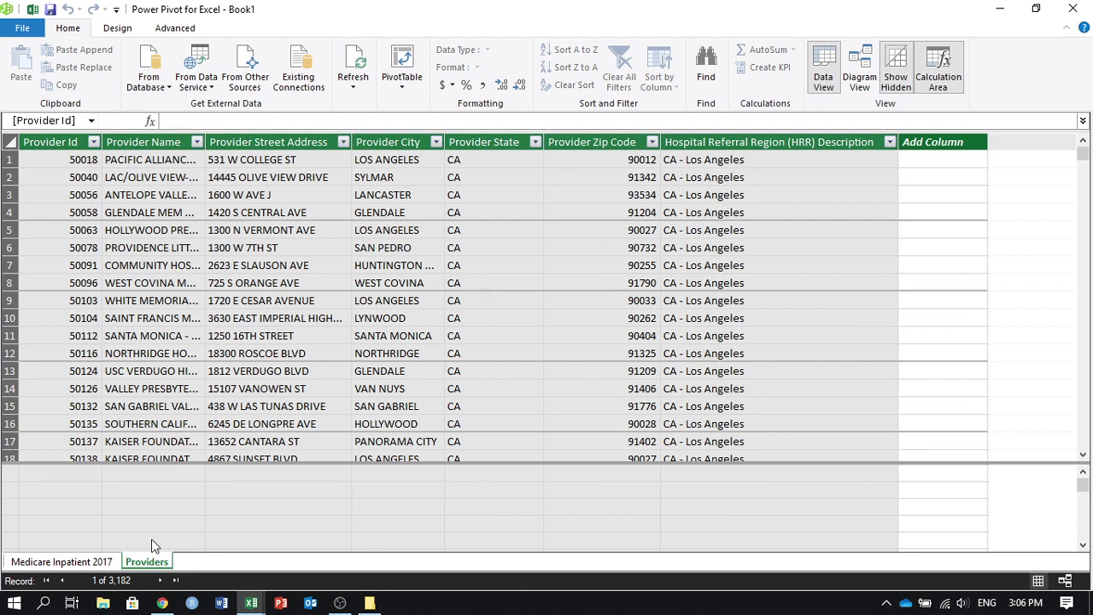
pyautogui.click(92, 564)
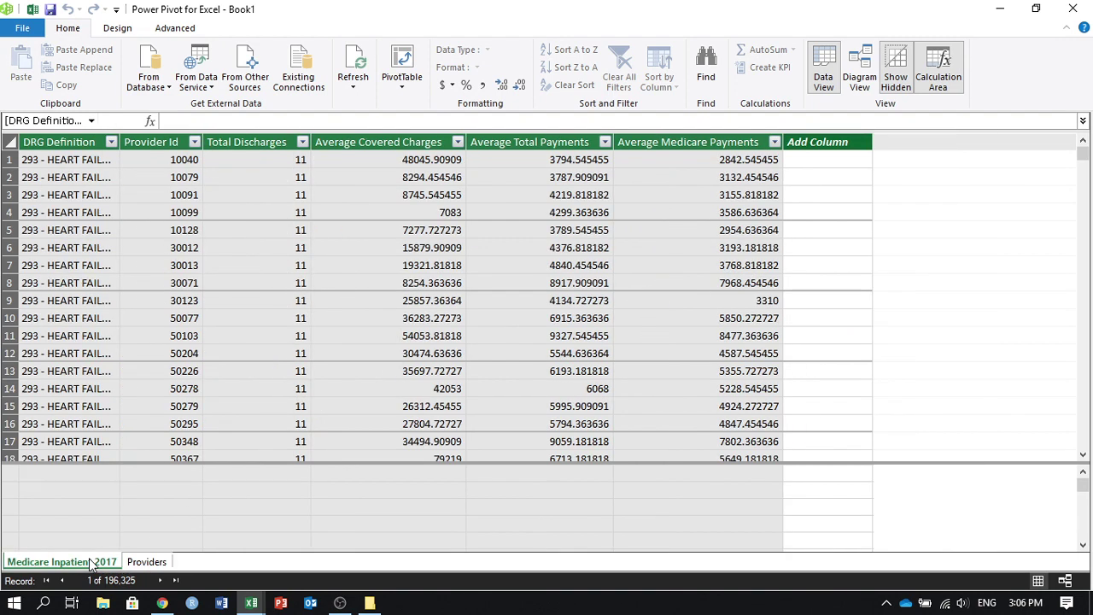
# In Diagram View, link Medicare Inpatient 2017's Provider Id to the Providers table's Provider Id
pyautogui.click(861, 71)
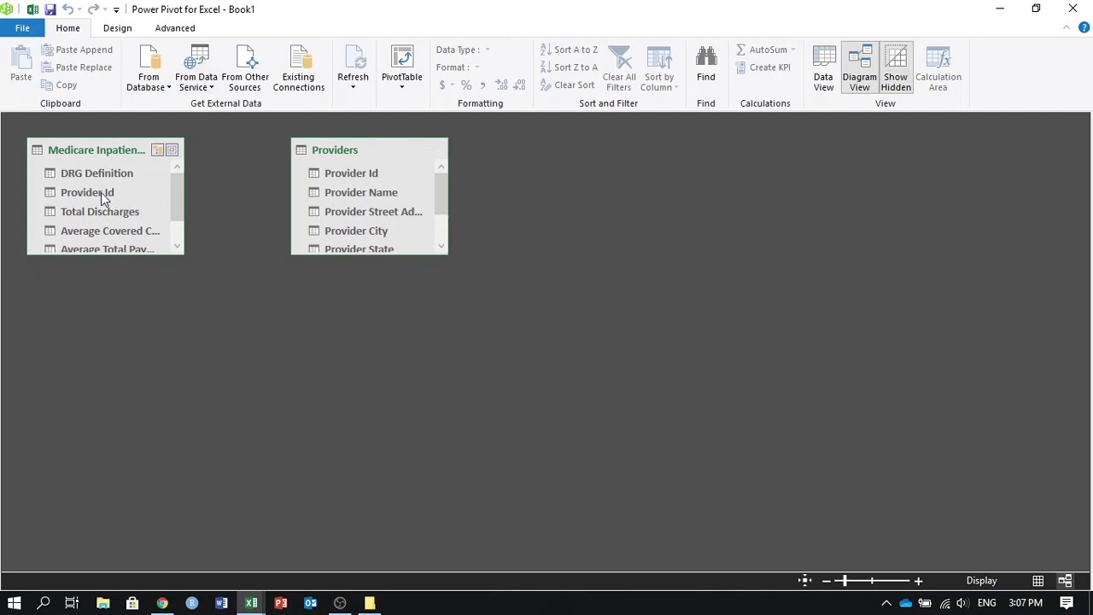
pyautogui.moveTo(102, 197); pyautogui.dragTo(336, 174)
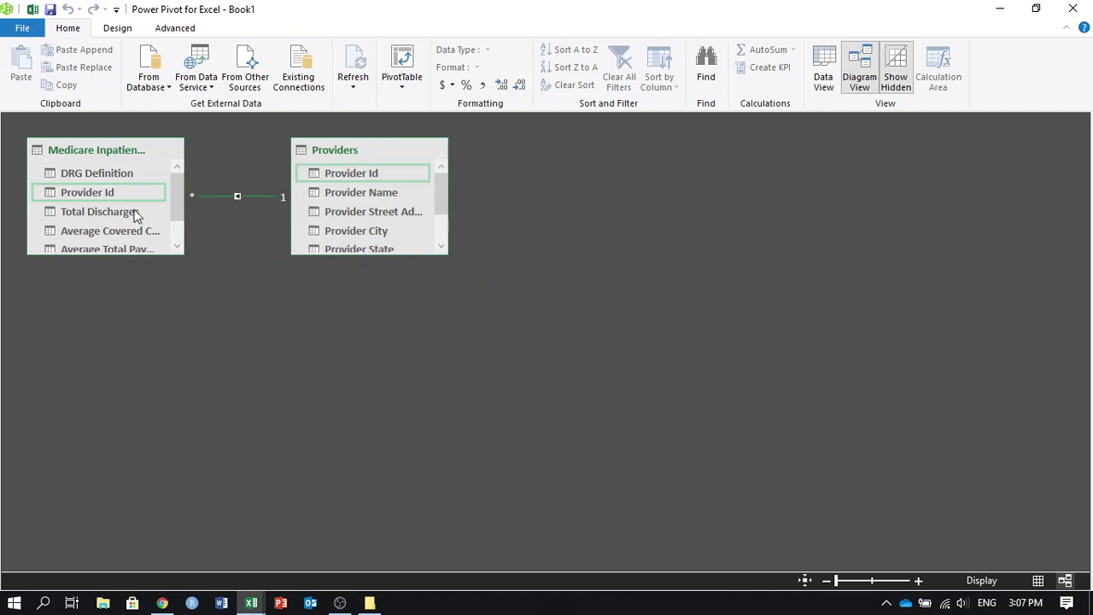
pyautogui.click(91, 249)
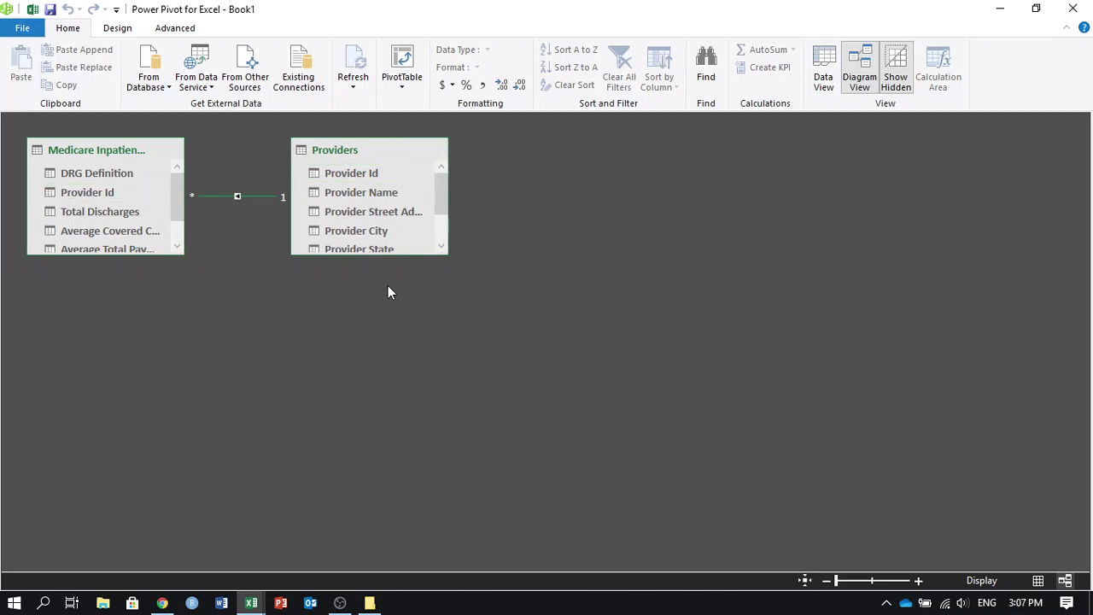
# Insert a plain PivotTable from the data model into the existing worksheet at Sheet1!$A$1
pyautogui.click(405, 88)
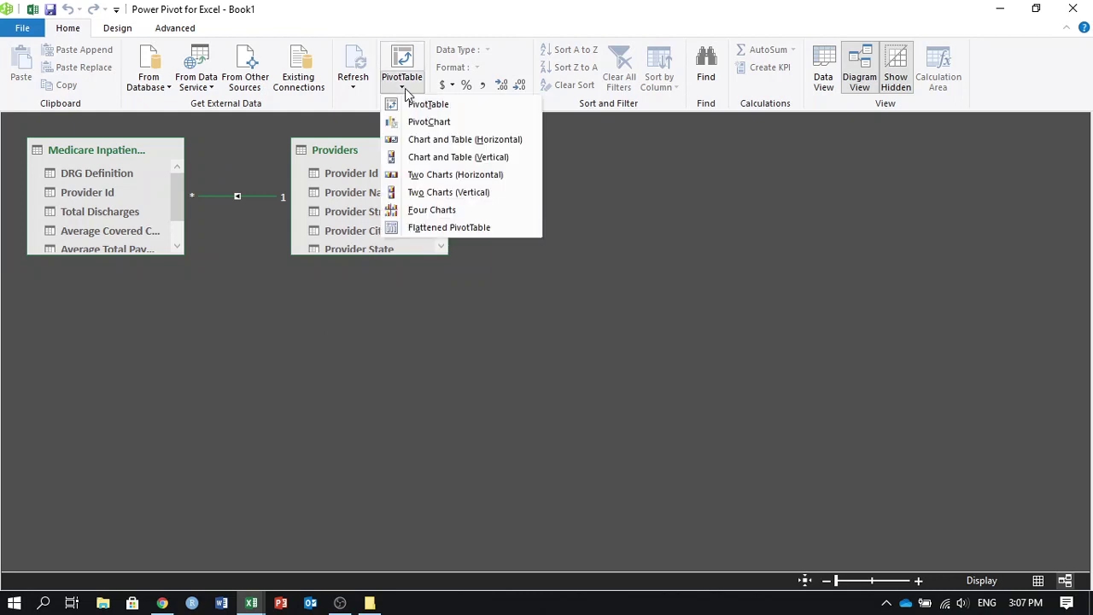
pyautogui.click(445, 108)
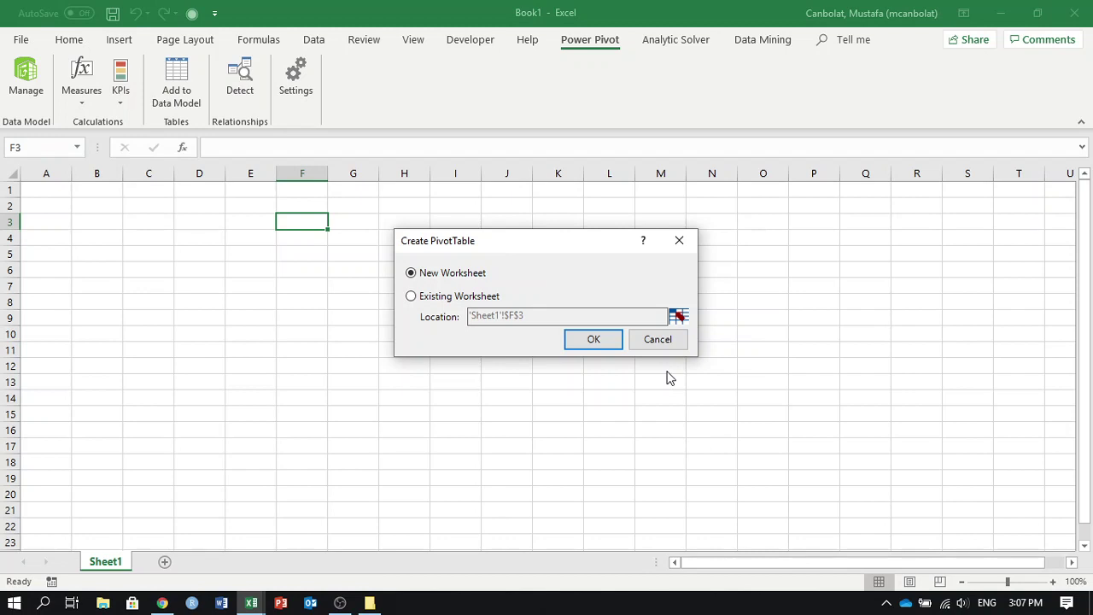
pyautogui.click(411, 297)
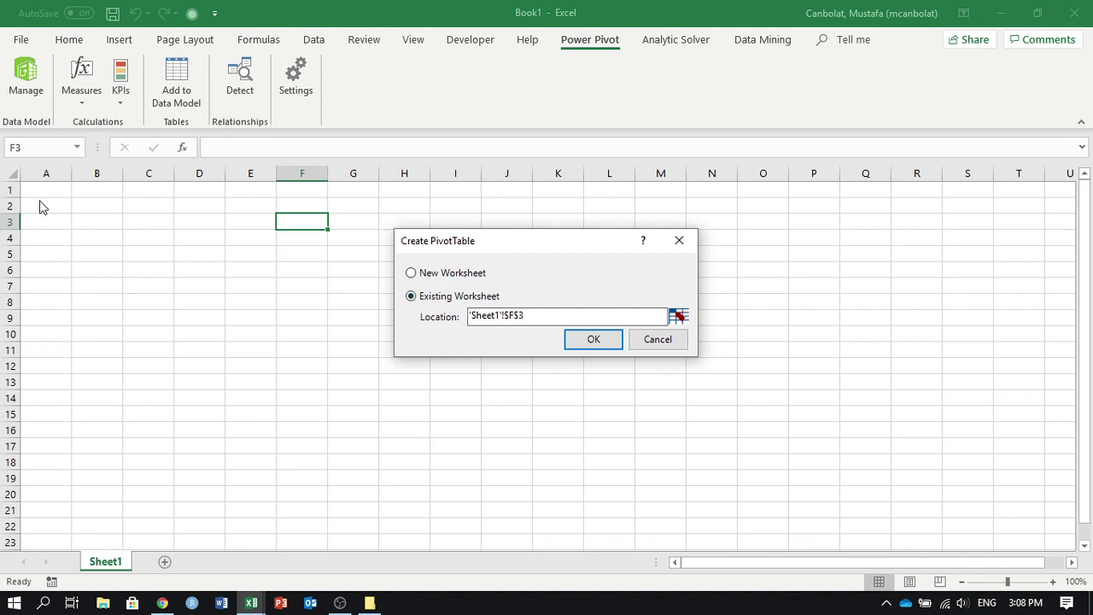
pyautogui.moveTo(533, 318); pyautogui.dragTo(384, 298)
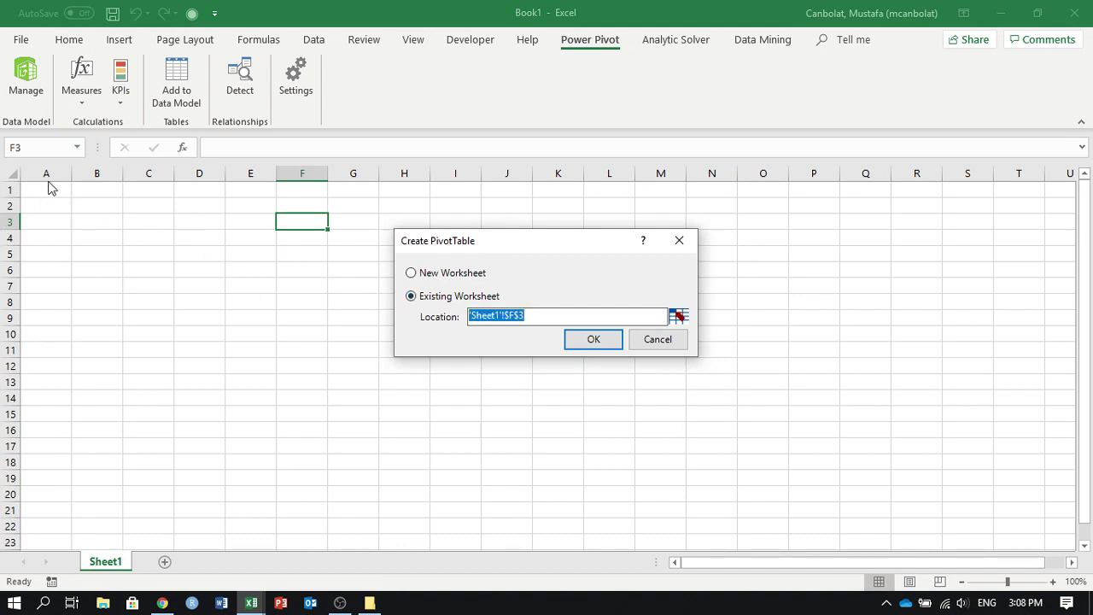
pyautogui.click(679, 316)
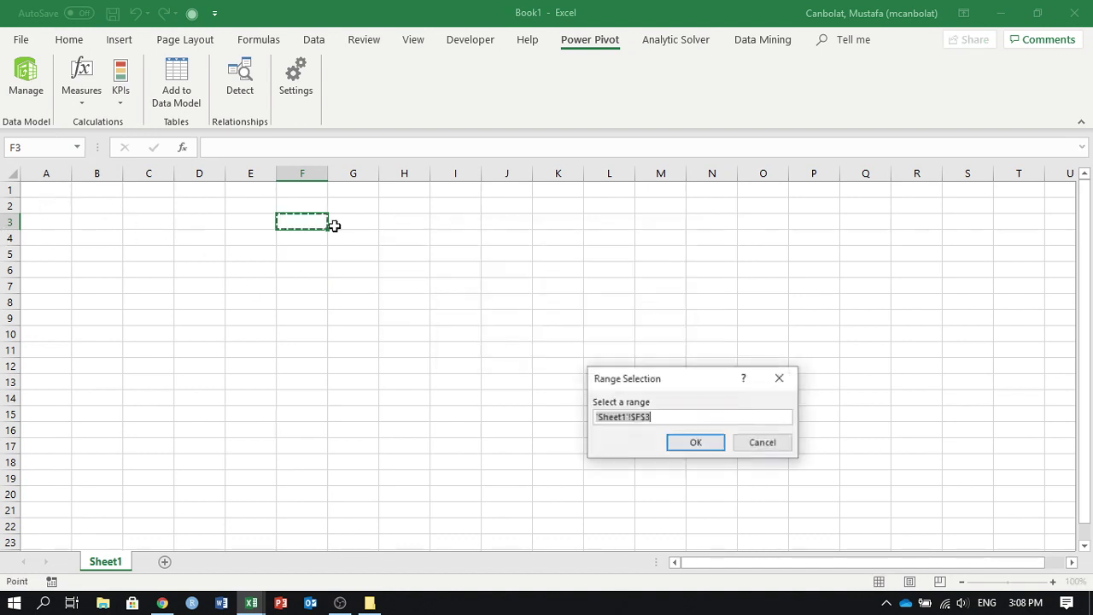
pyautogui.click(56, 191)
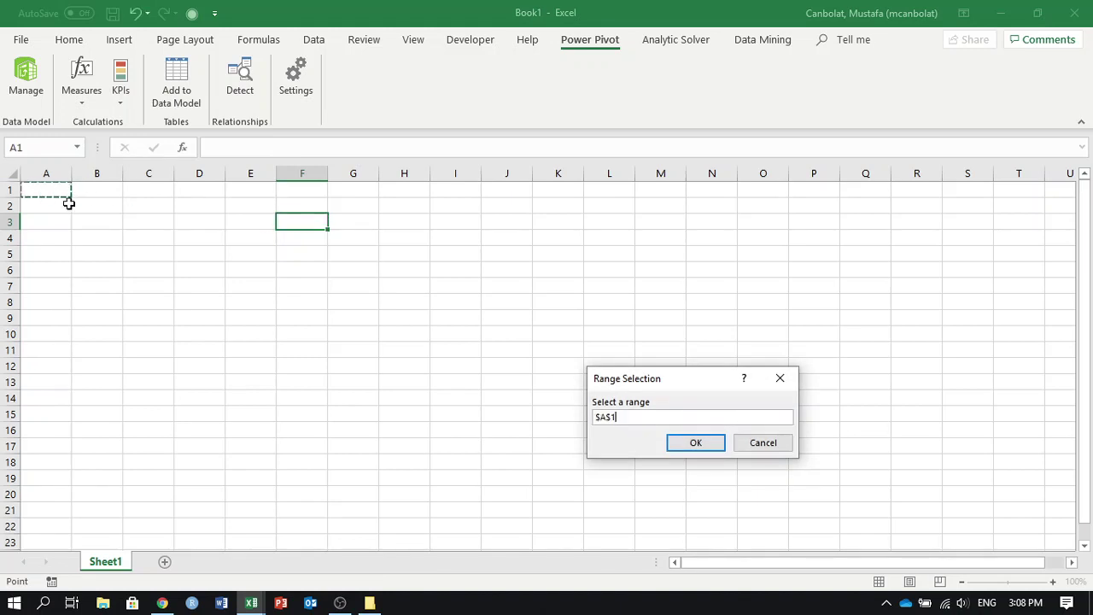
pyautogui.click(695, 443)
pyautogui.click(593, 340)
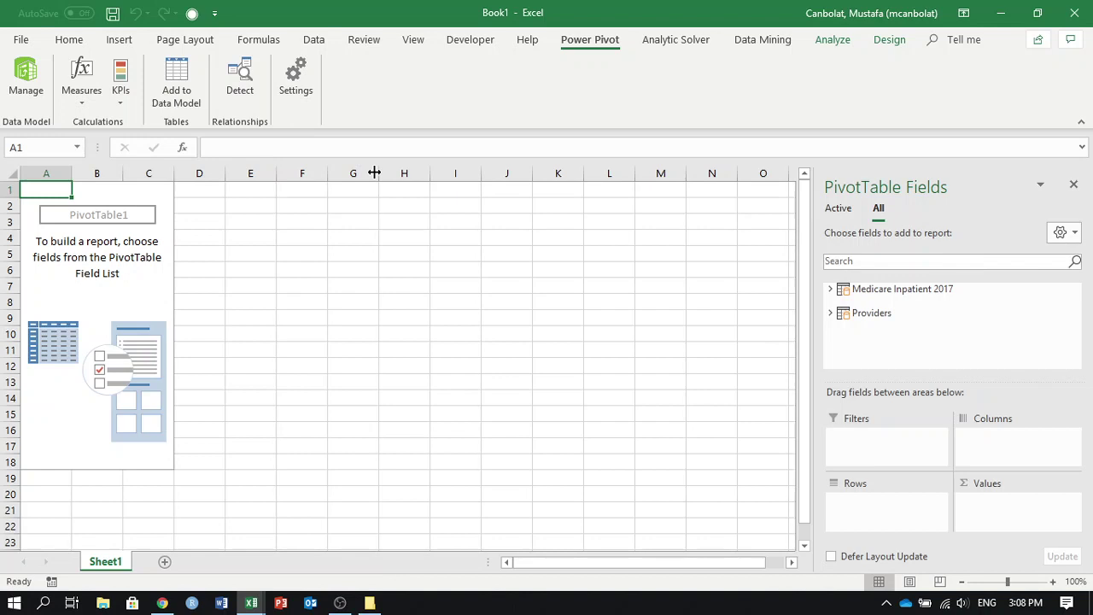
# Add Provider Name from the Providers table as the PivotTable rows
pyautogui.click(829, 314)
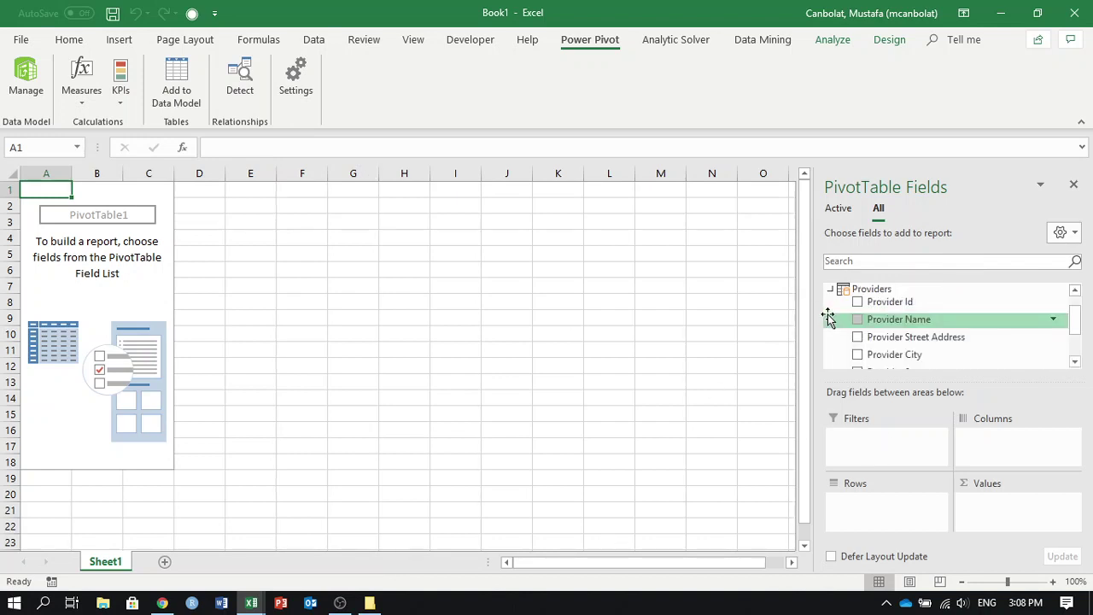
pyautogui.moveTo(912, 327); pyautogui.dragTo(867, 512)
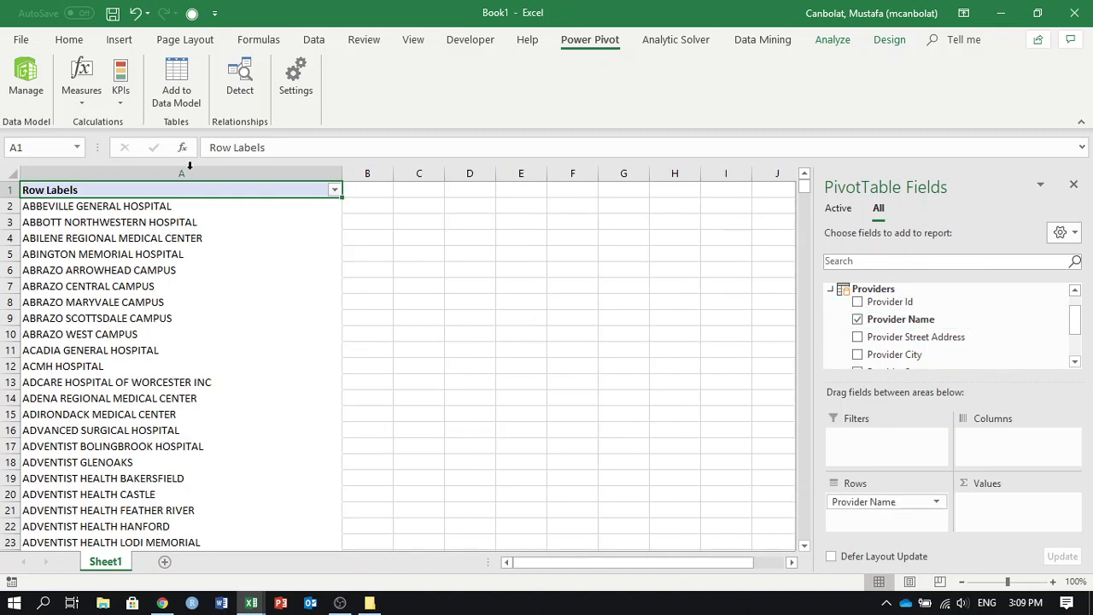
pyautogui.scroll(1, 888, 301)
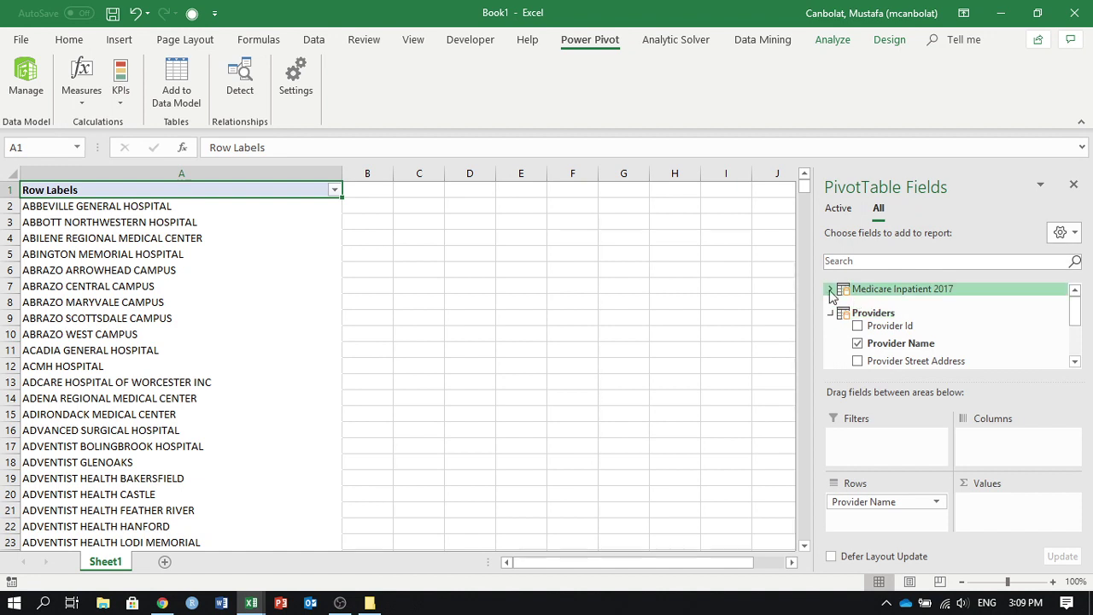
# Sum Average Total Payments and Average Medicare Payments in Values, removing Total Discharges
pyautogui.click(831, 292)
pyautogui.scroll(-2, 929, 312)
pyautogui.scroll(1, 931, 308)
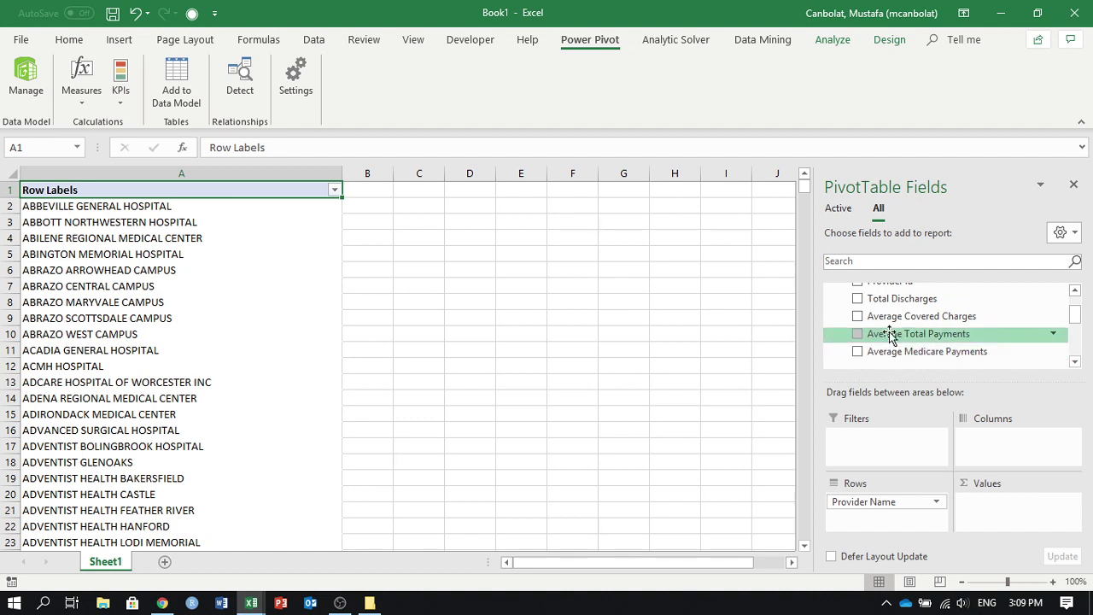
pyautogui.moveTo(891, 336); pyautogui.dragTo(940, 504)
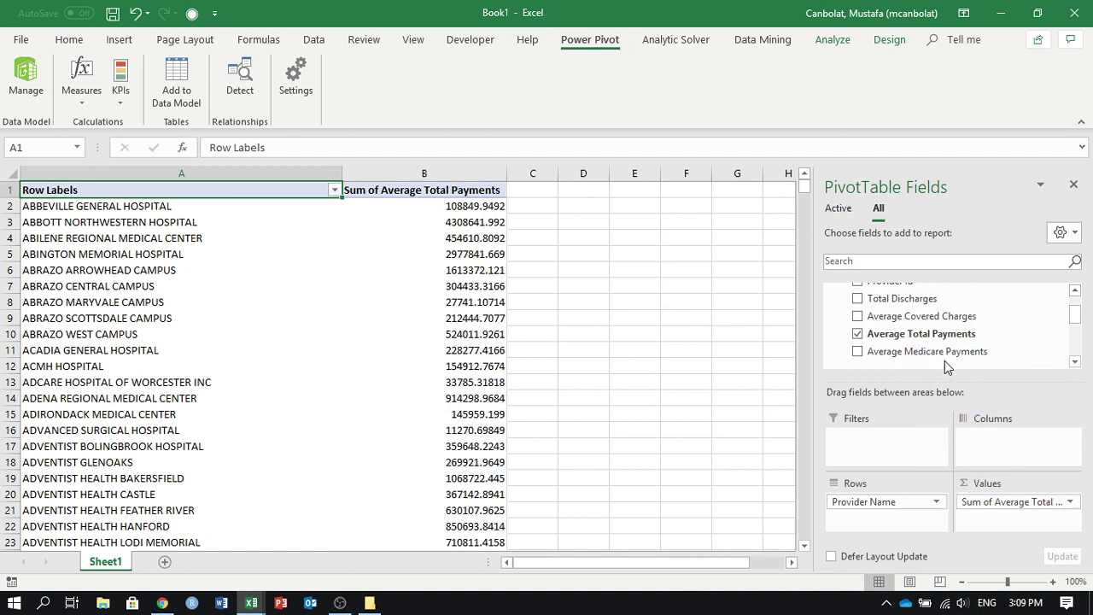
pyautogui.moveTo(942, 351); pyautogui.dragTo(1003, 504)
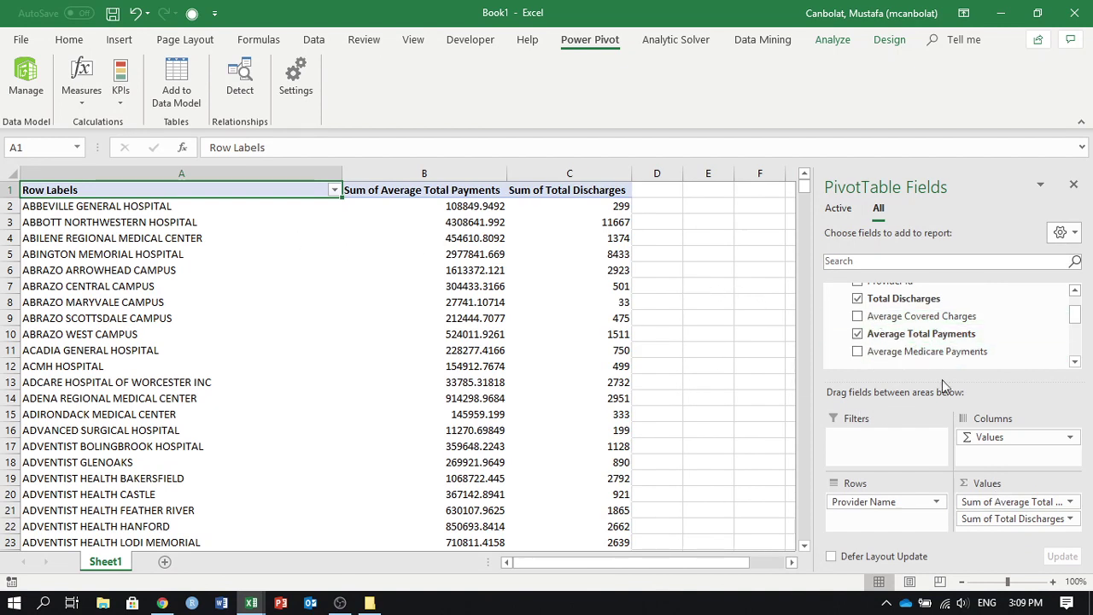
pyautogui.moveTo(876, 298); pyautogui.dragTo(642, 332)
pyautogui.click(857, 298)
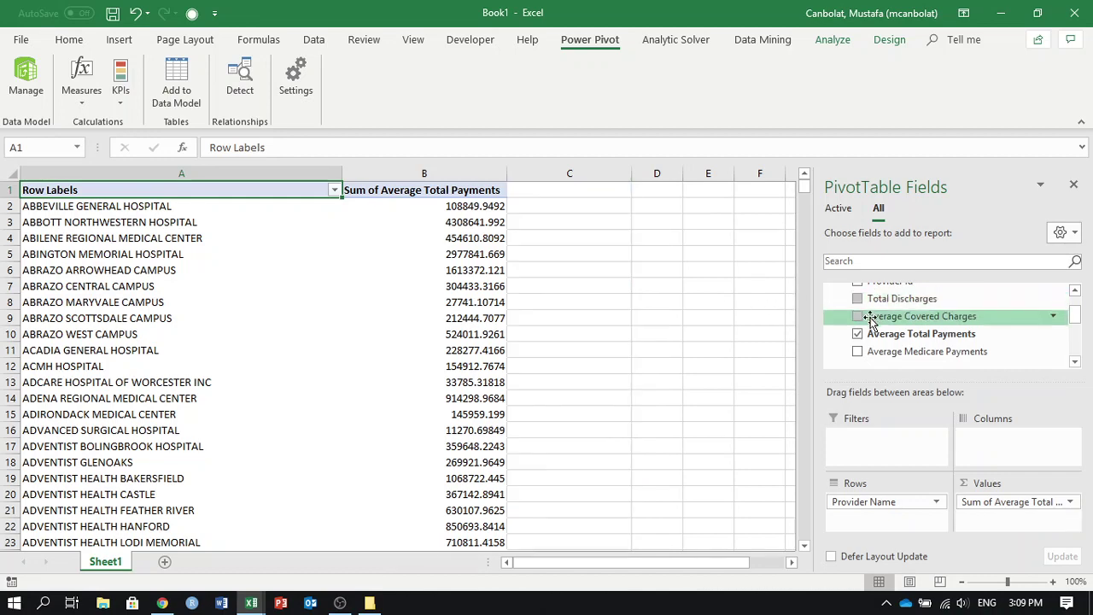
pyautogui.moveTo(880, 352); pyautogui.dragTo(995, 528)
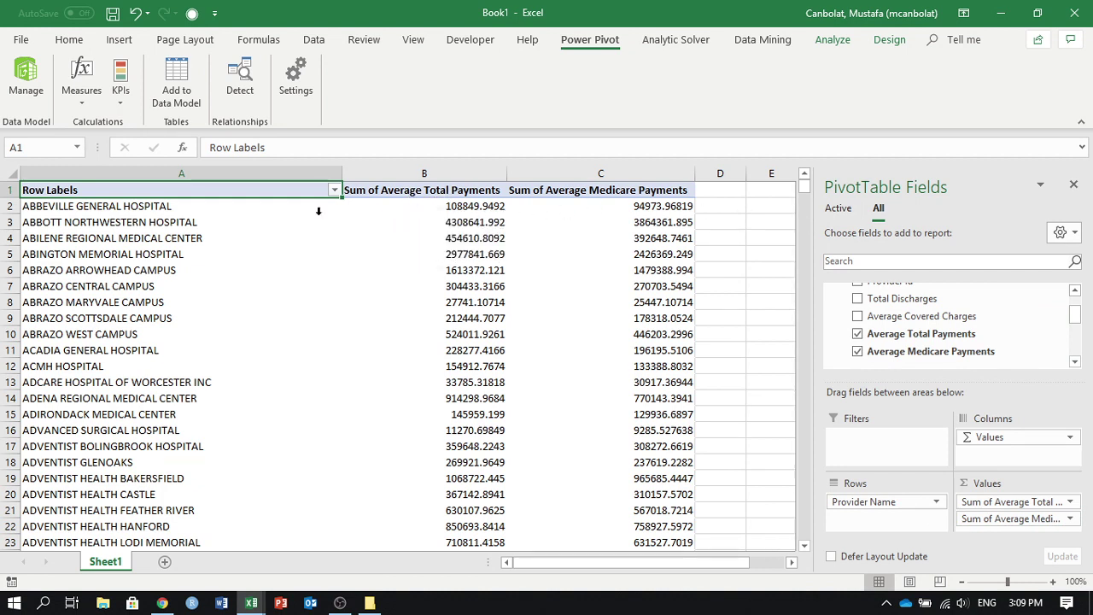
pyautogui.click(293, 222)
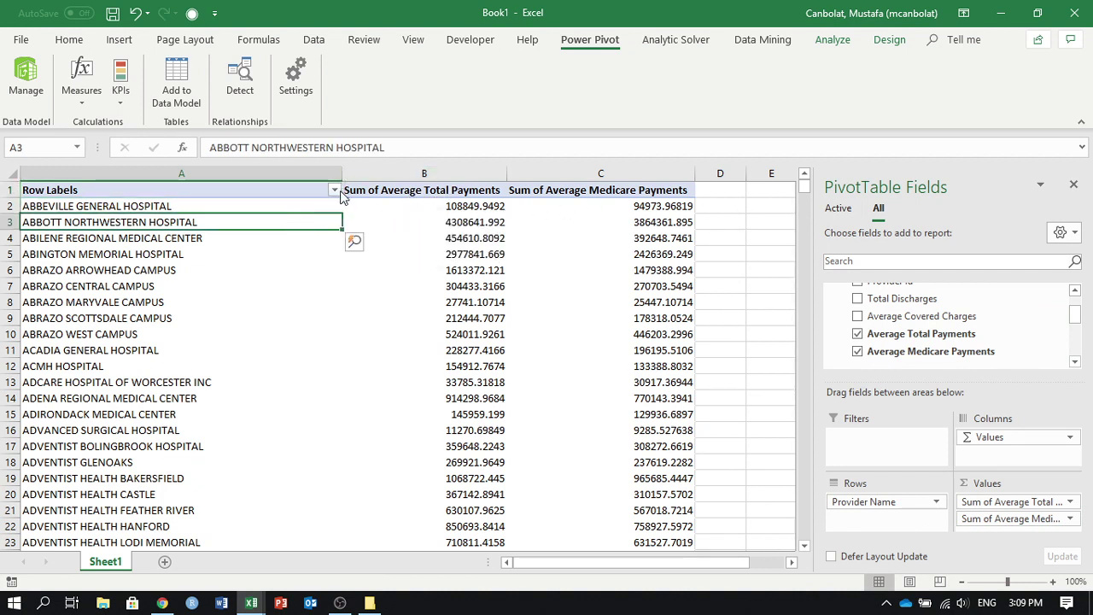
pyautogui.click(334, 191)
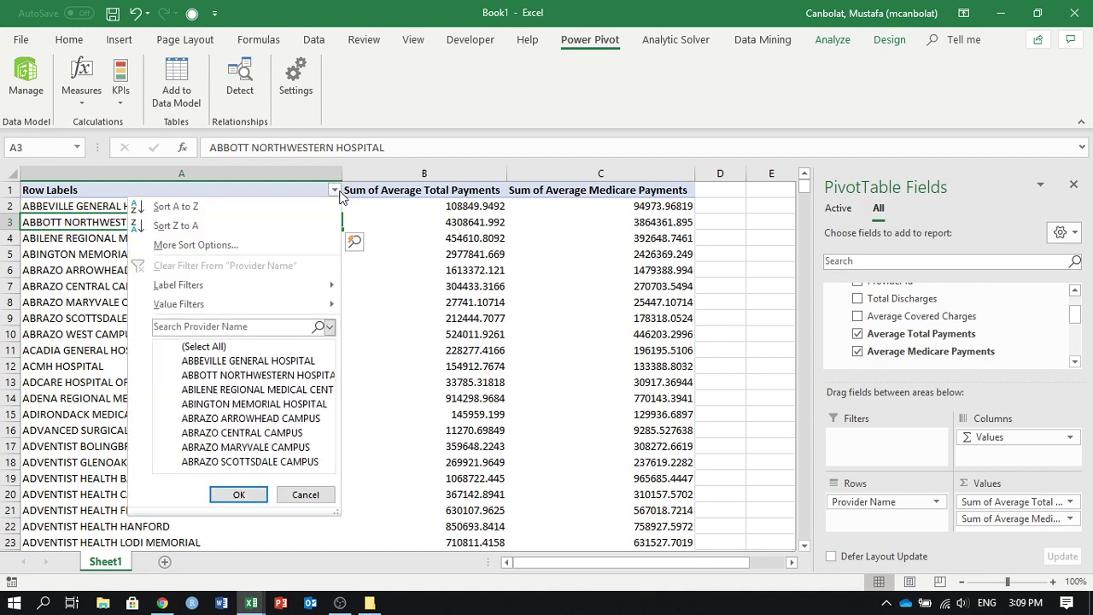
pyautogui.click(1083, 316)
pyautogui.scroll(1, 1076, 312)
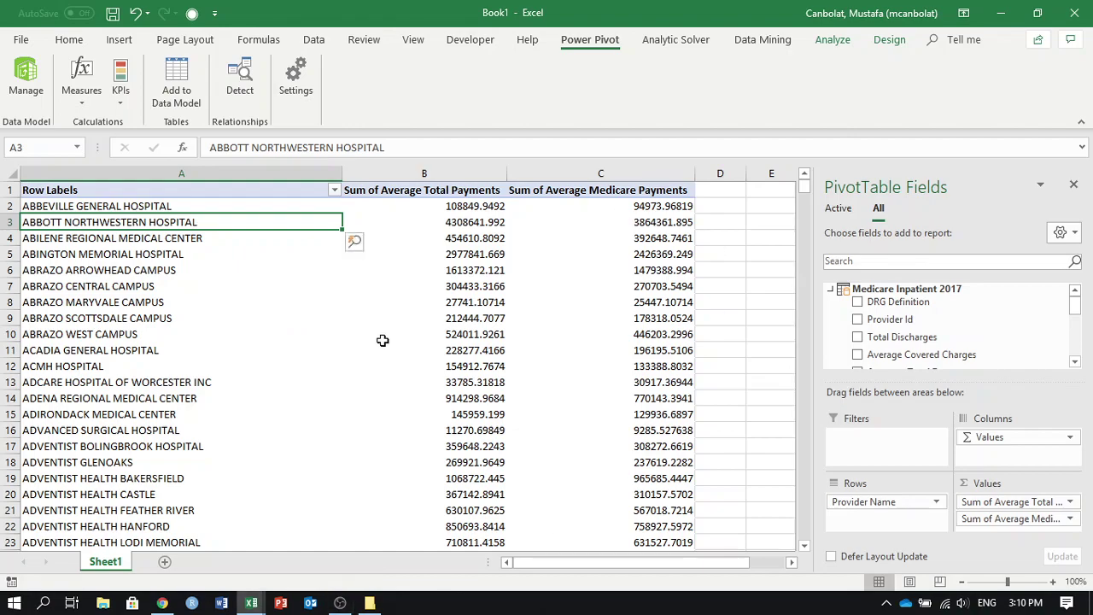
# Save the workbook into the Downloads folder under the name Book1.xlsx
pyautogui.click(113, 15)
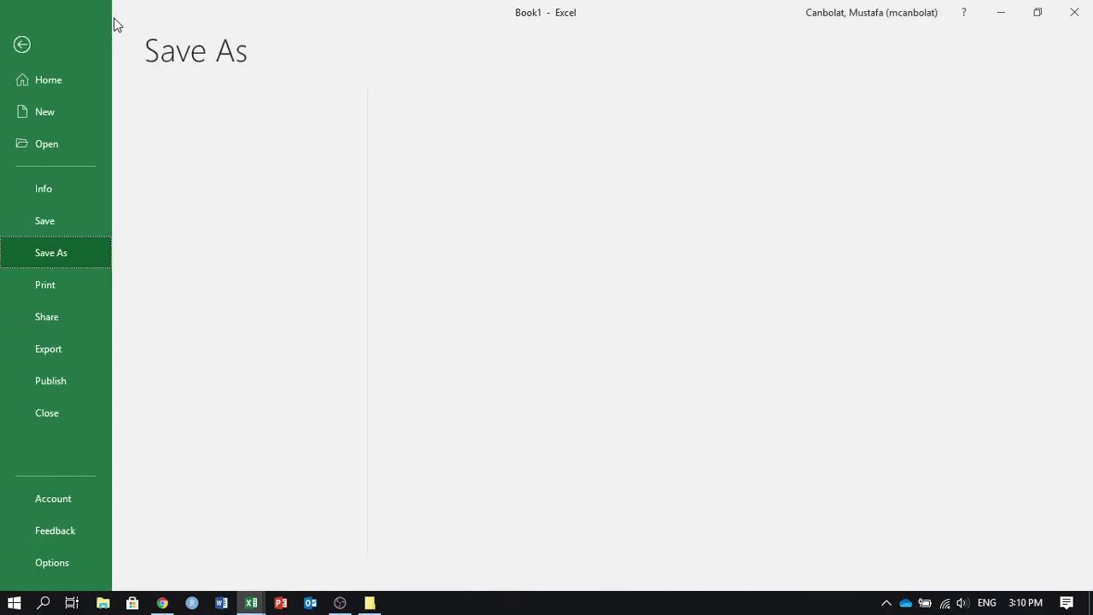
pyautogui.click(215, 370)
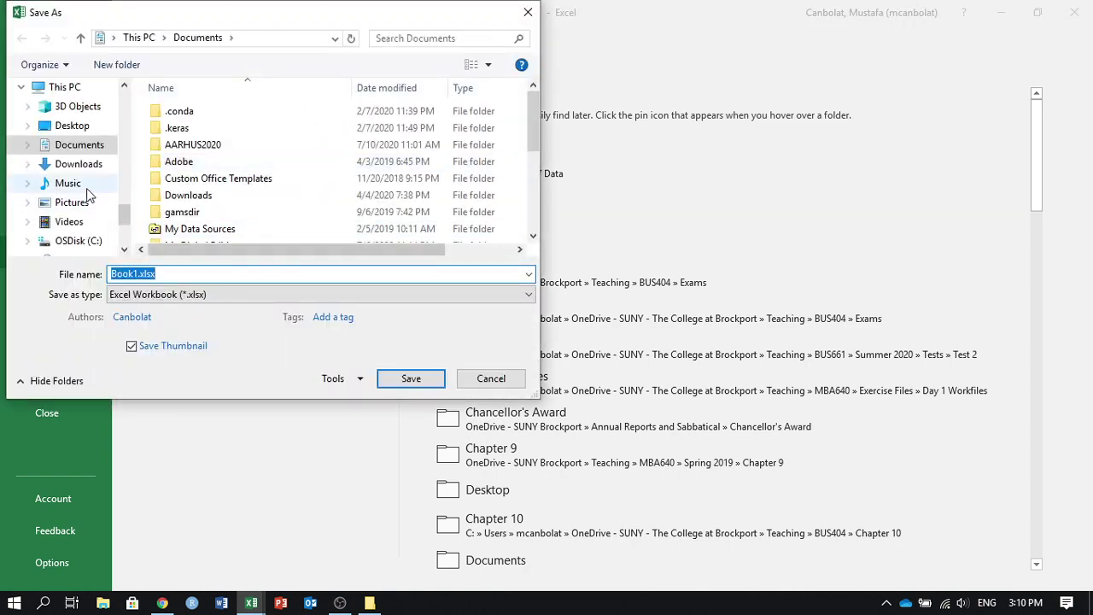
pyautogui.click(78, 164)
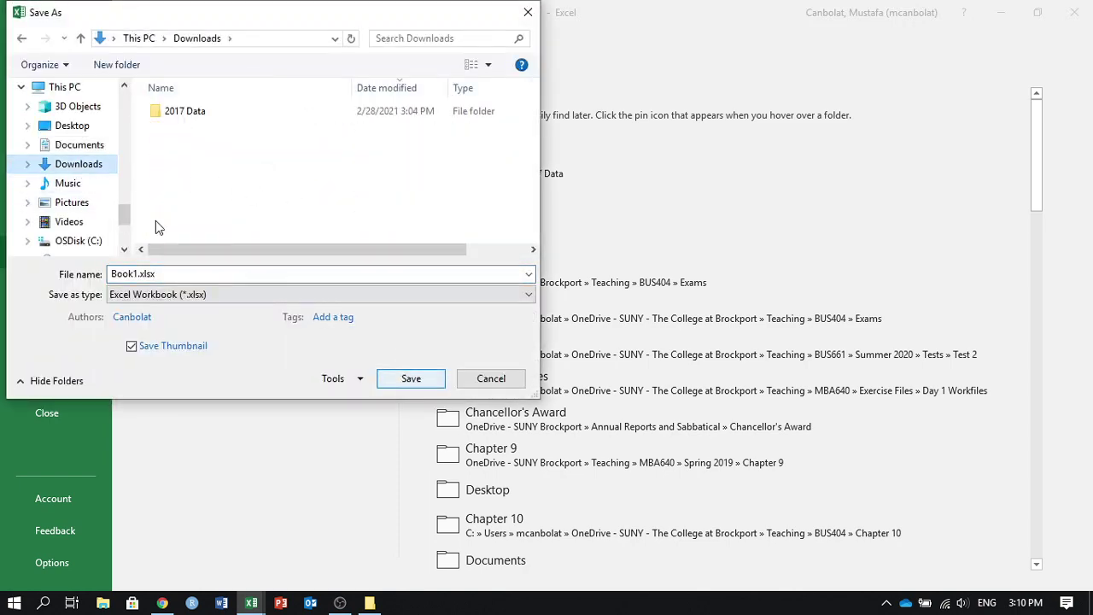
pyautogui.click(410, 378)
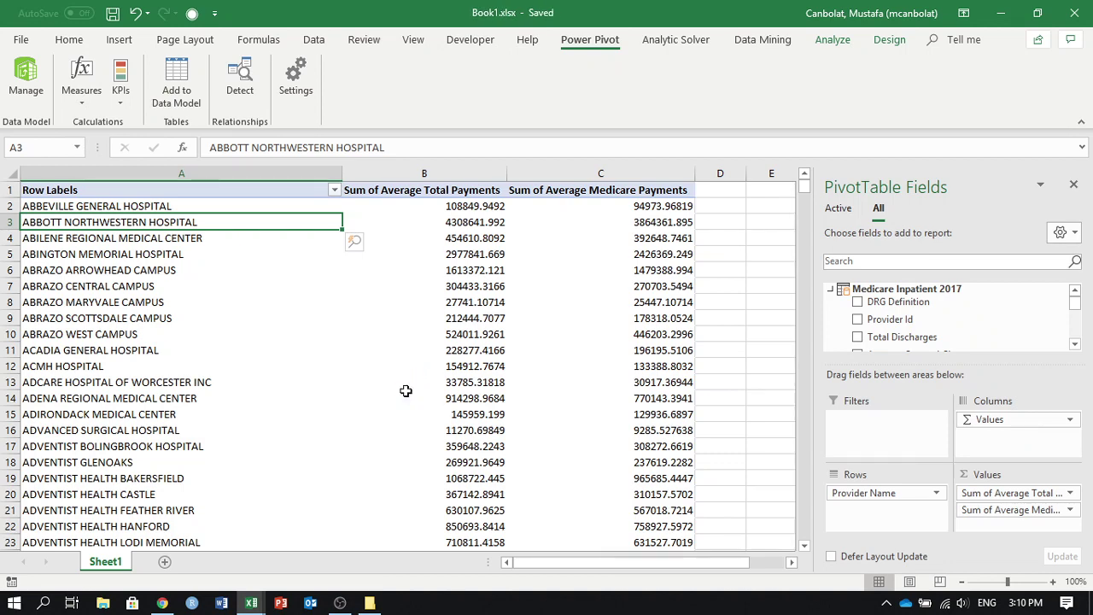
# In File Explorer, find Book1.xlsx in Downloads, look inside 2017 Data, then return to Downloads
pyautogui.click(369, 603)
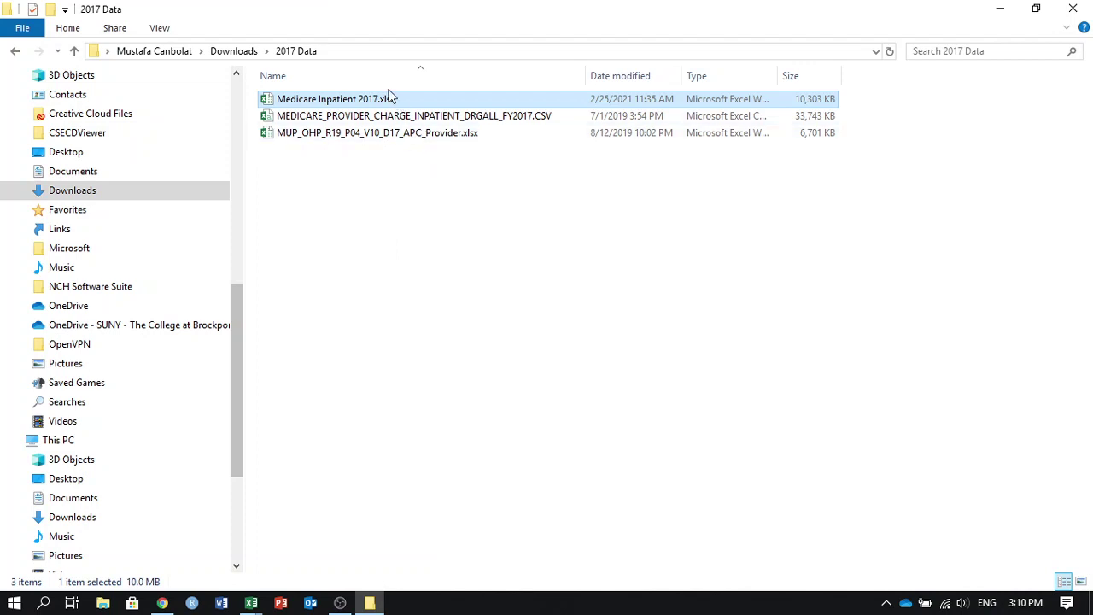
pyautogui.click(233, 51)
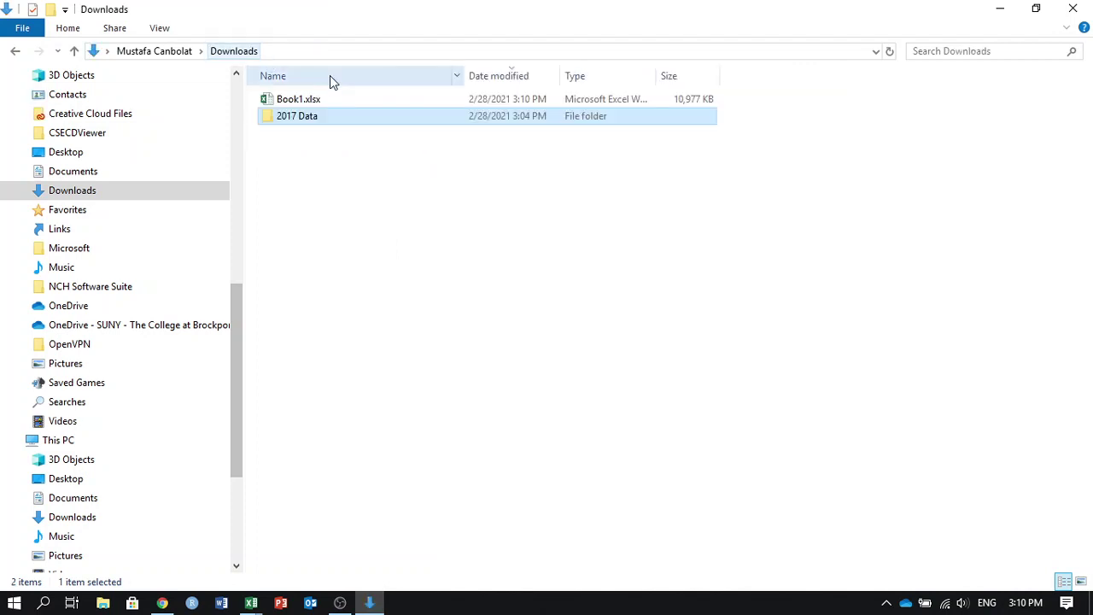
pyautogui.click(382, 100)
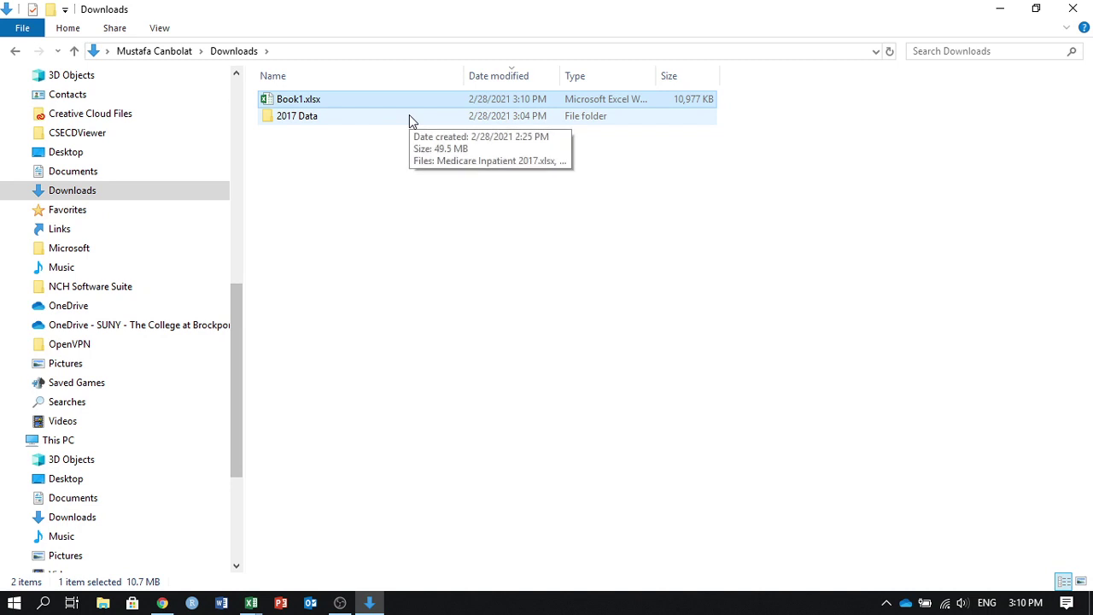
pyautogui.doubleClick(409, 115)
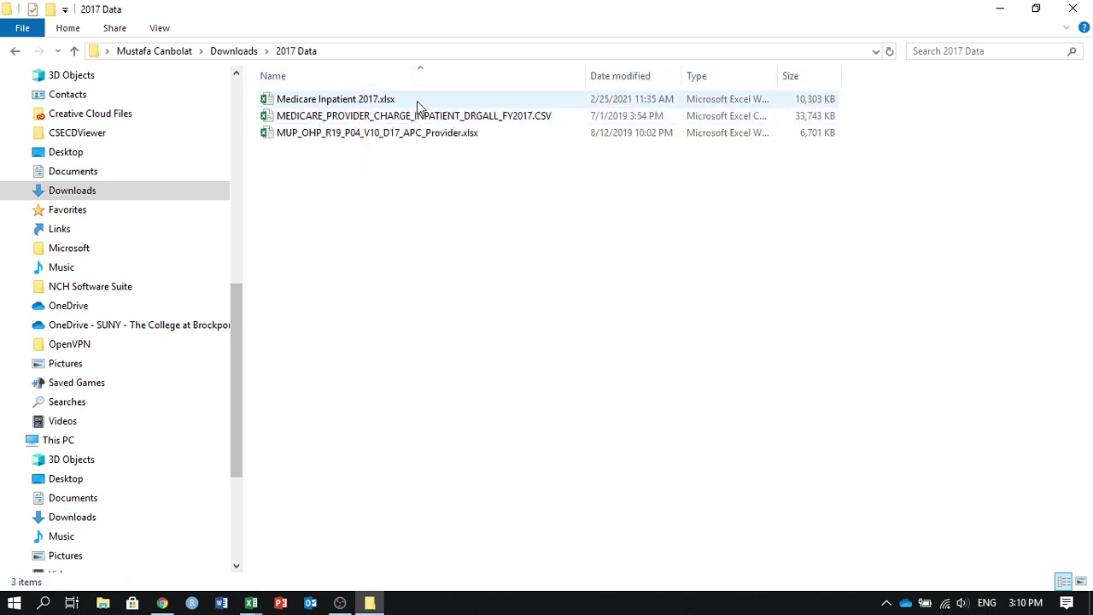
pyautogui.click(243, 51)
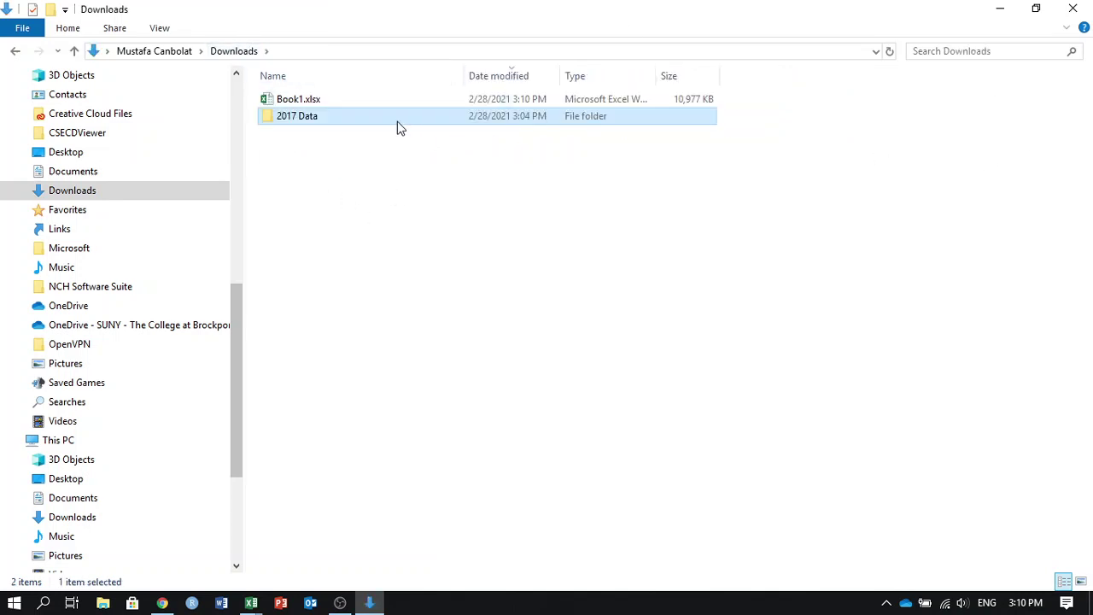